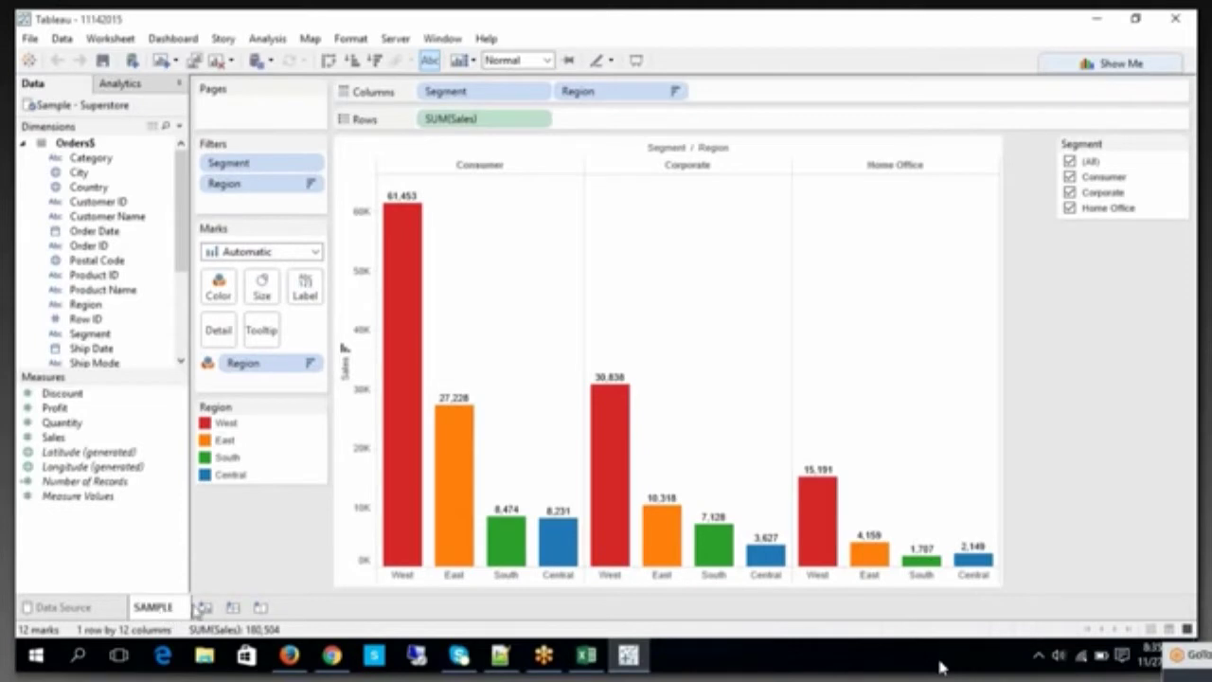
# Step: Add a new blank worksheet and delete the SAMPLE sheet
pyautogui.click(204, 607)
pyautogui.click(152, 608)
pyautogui.rightClick(154, 606)
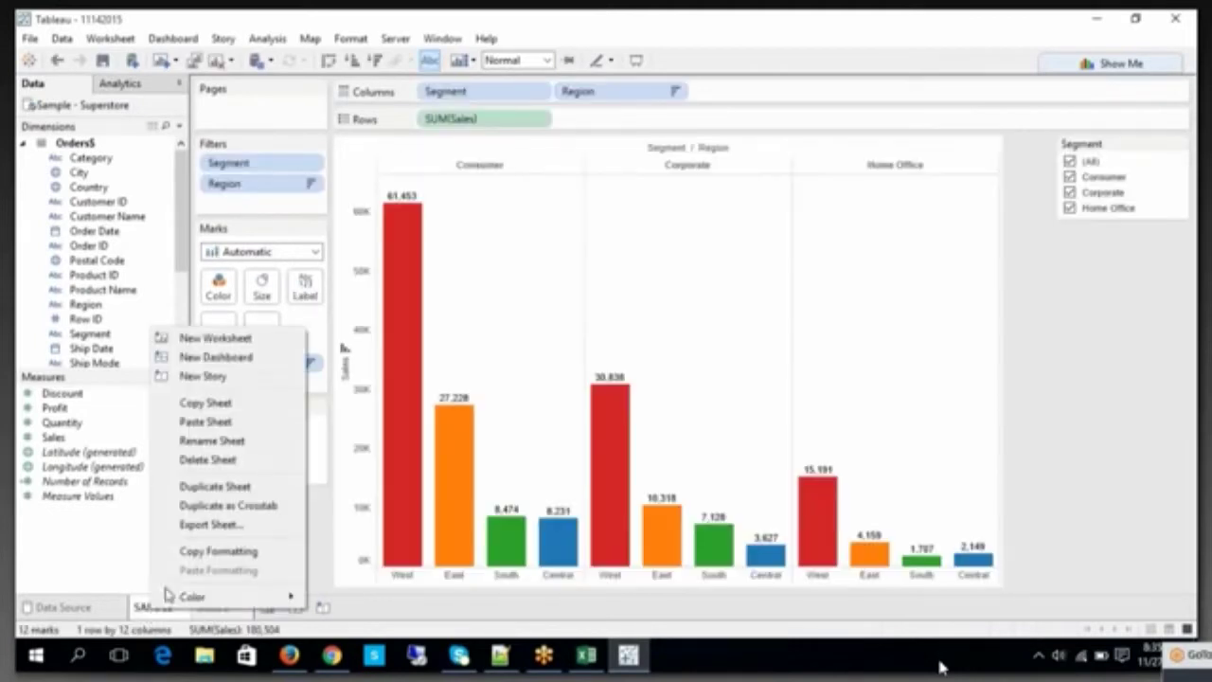
pyautogui.click(208, 459)
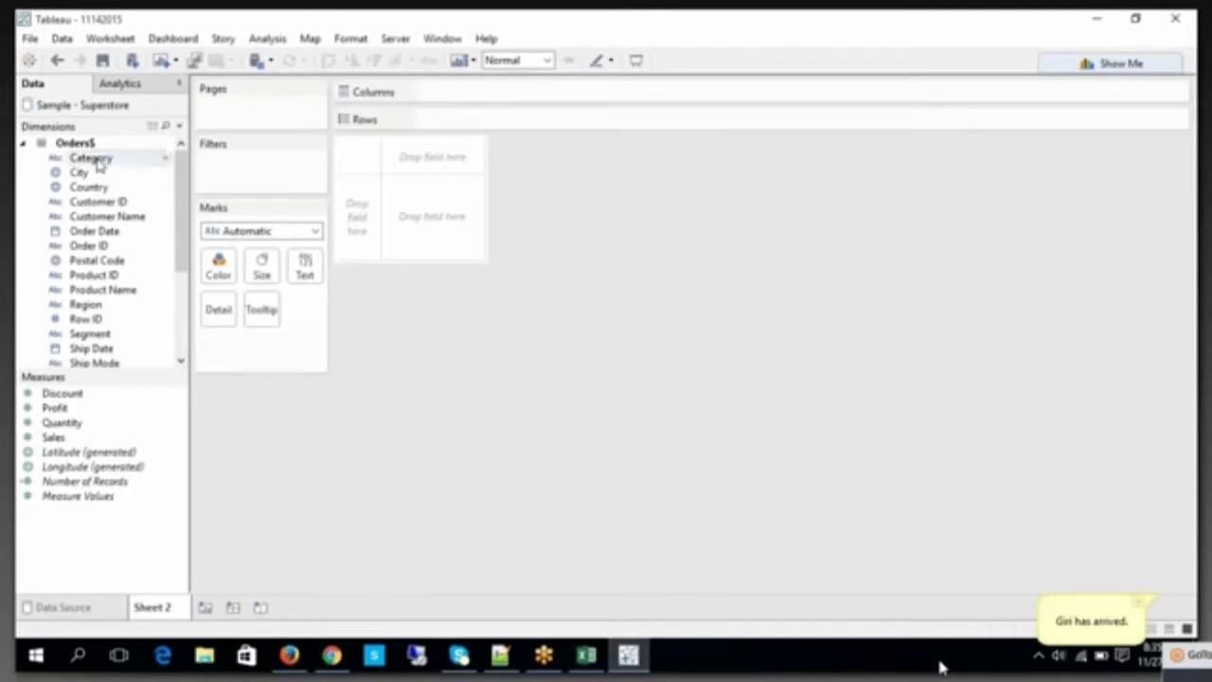
# Step: Build a bar chart with Category and Segment as rows and Sales as columns
pyautogui.moveTo(95, 158); pyautogui.dragTo(434, 126)
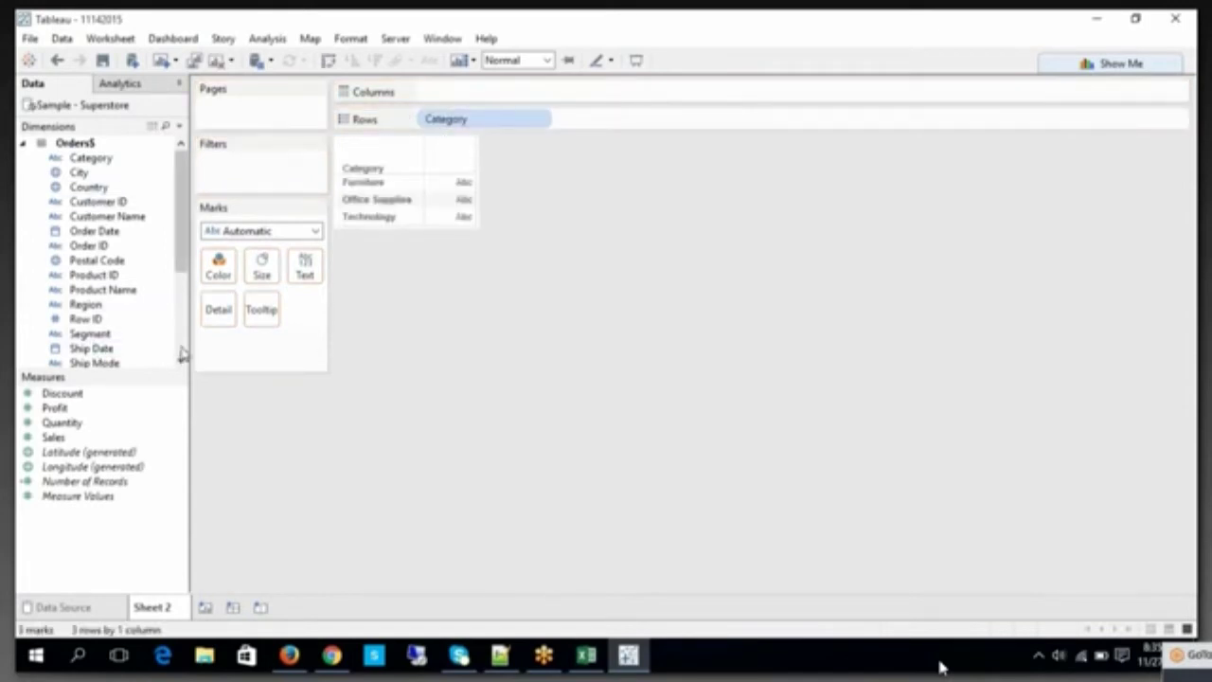
pyautogui.moveTo(119, 335); pyautogui.dragTo(579, 125)
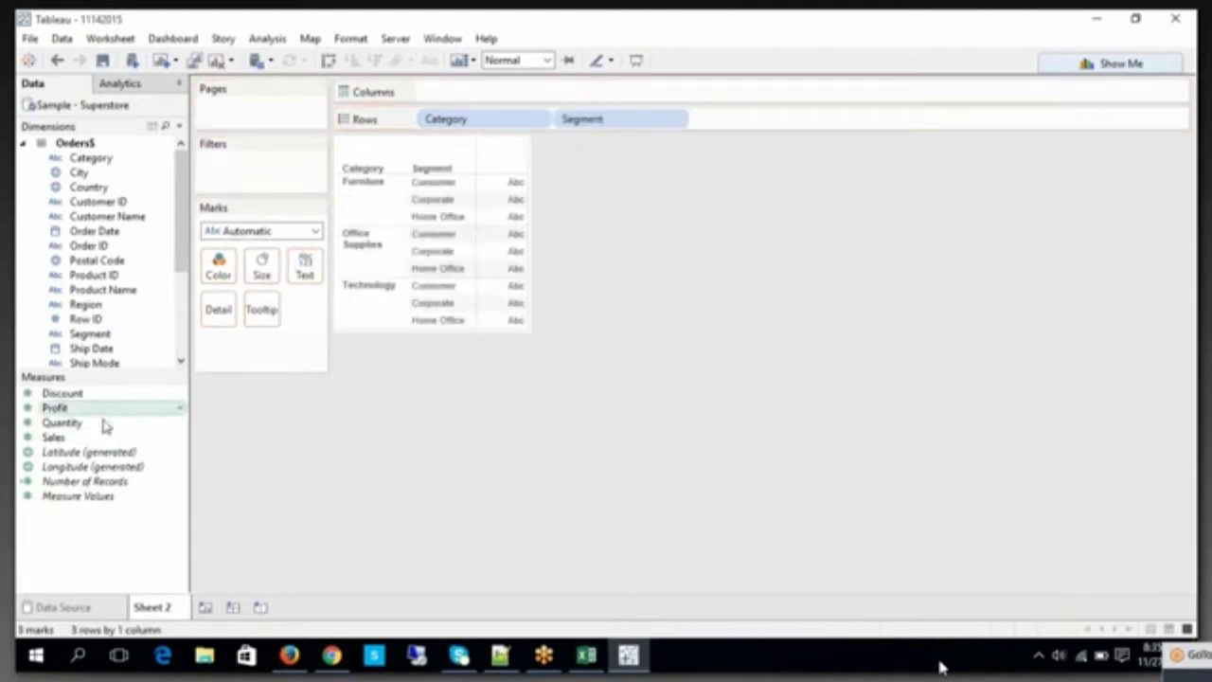
pyautogui.moveTo(99, 443); pyautogui.dragTo(452, 98)
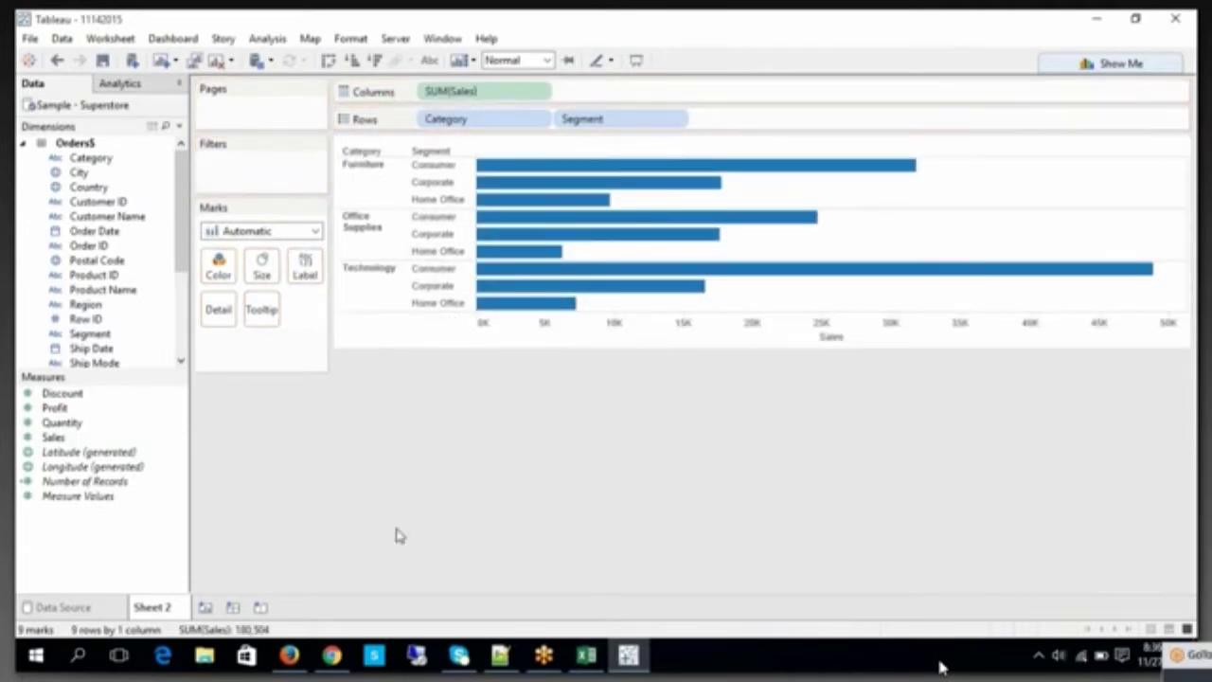
pyautogui.moveTo(1207, 674)
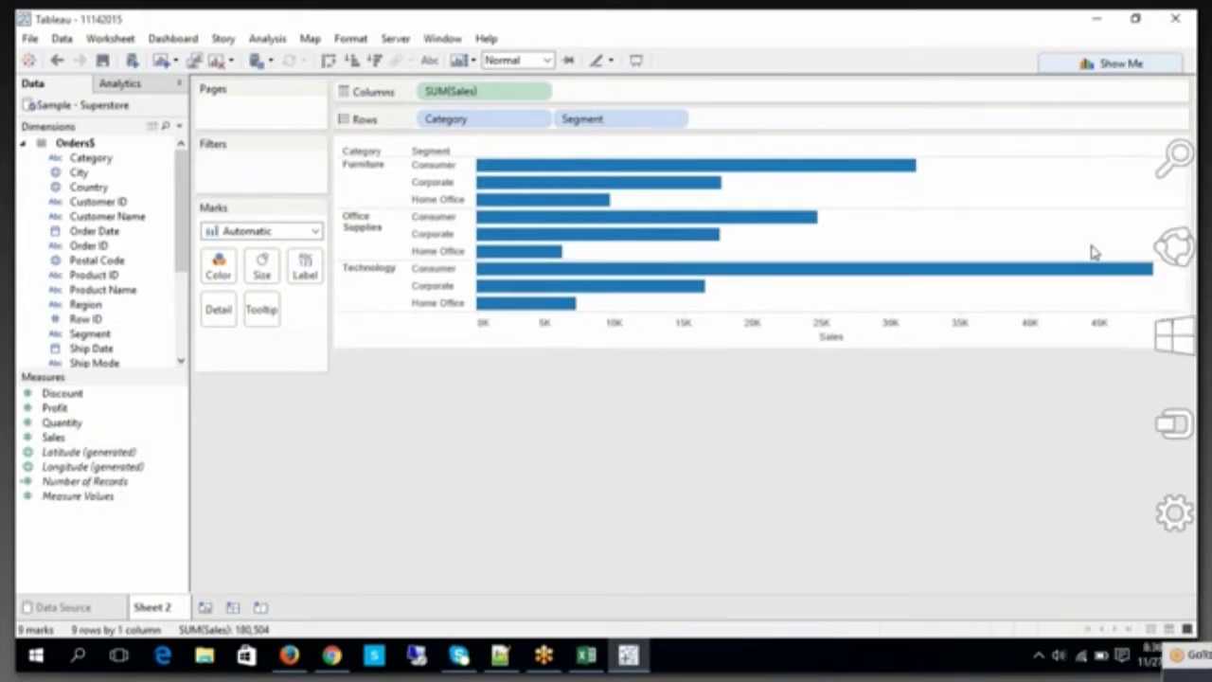
# Step: Show quick filters for the Category and Segment fields in the rows
pyautogui.rightClick(518, 124)
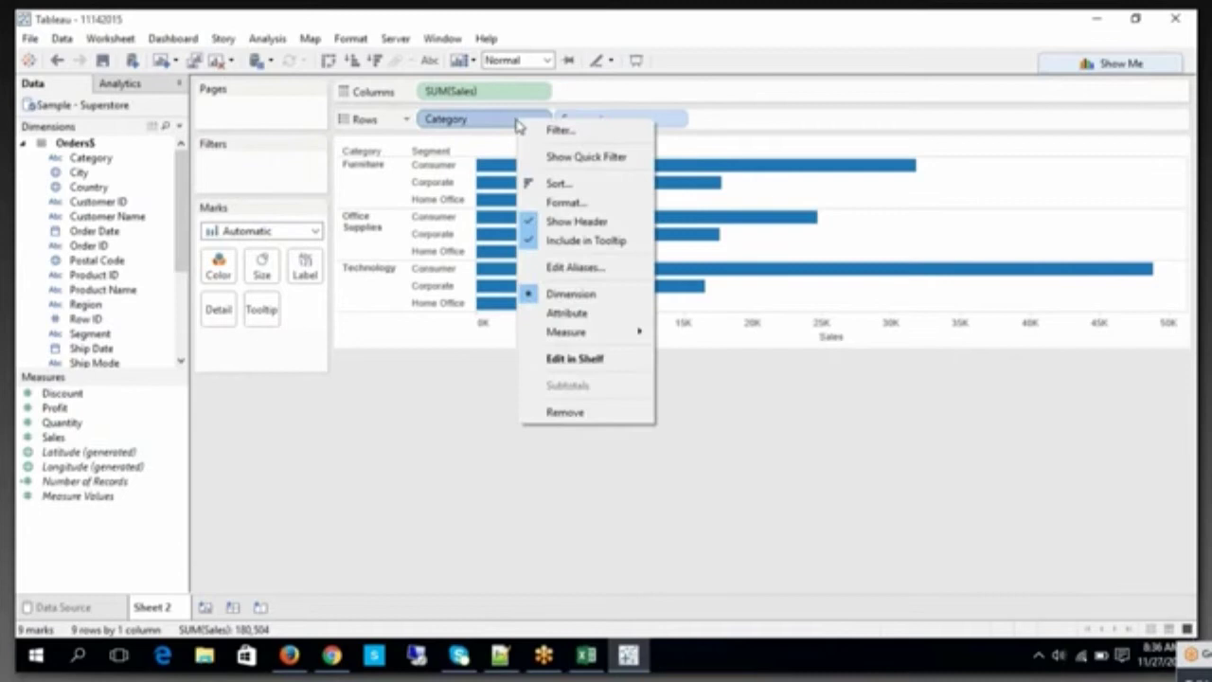
pyautogui.click(554, 155)
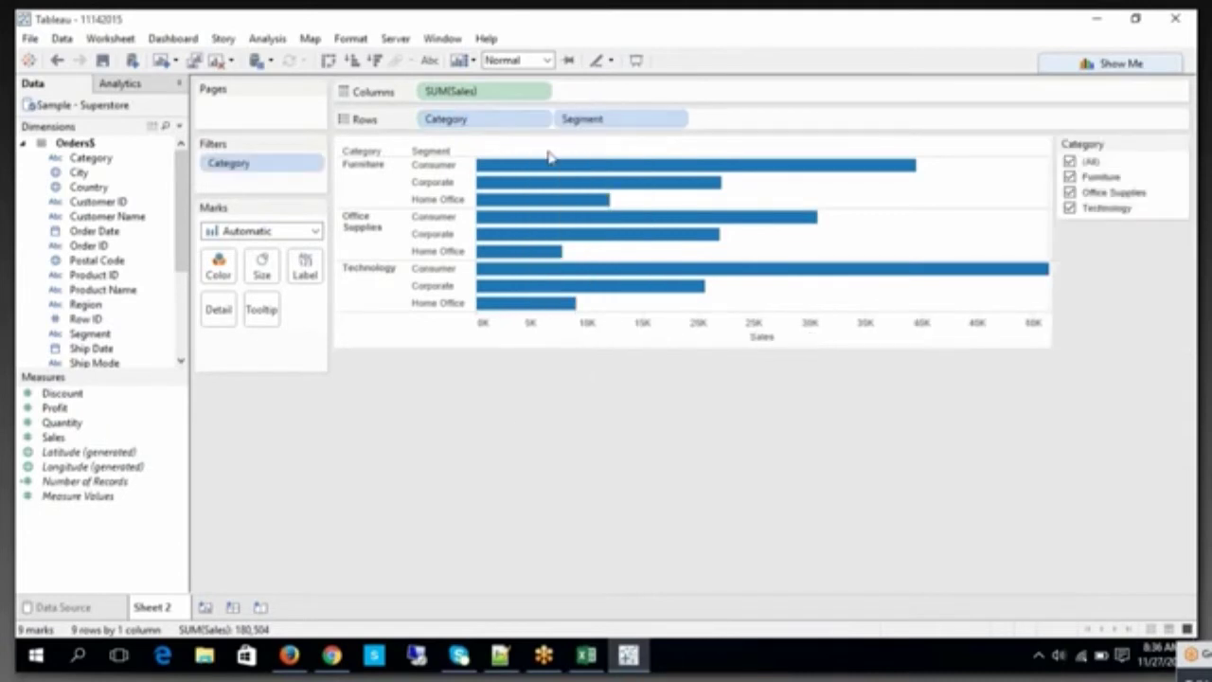
pyautogui.rightClick(624, 125)
pyautogui.click(686, 167)
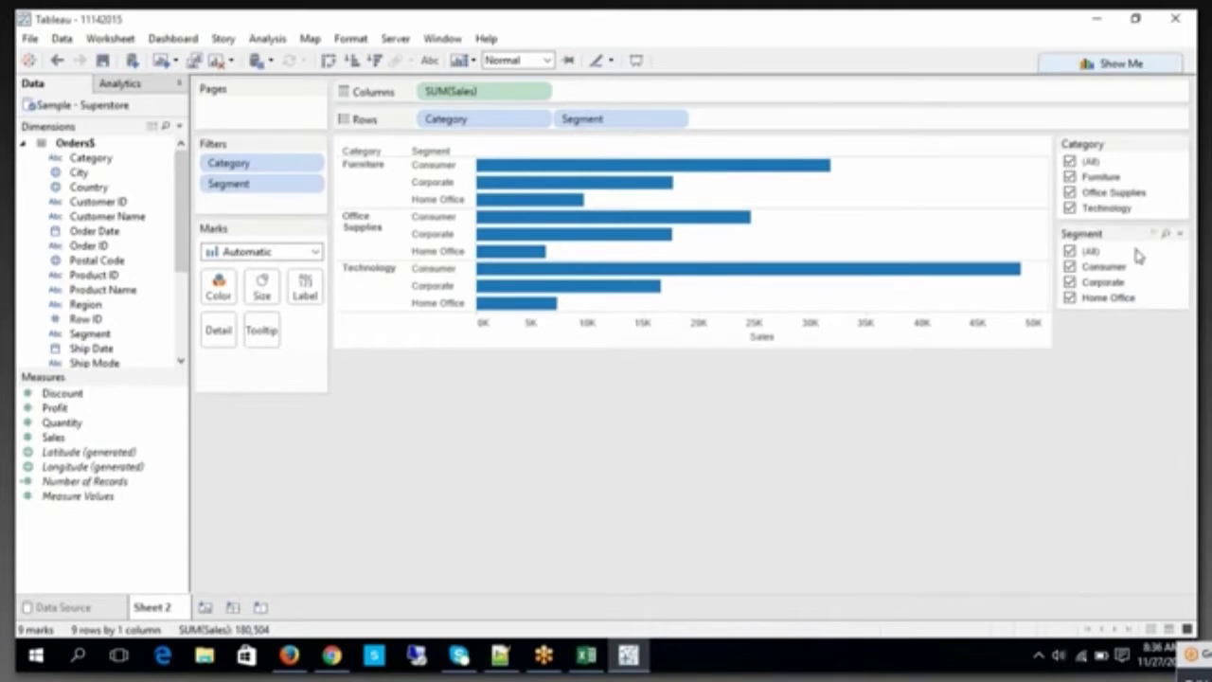
# Step: Compare the Segment filter's display options with the quick filter types in the TABLEAU Excel notes, and return to Tableau
pyautogui.click(1180, 232)
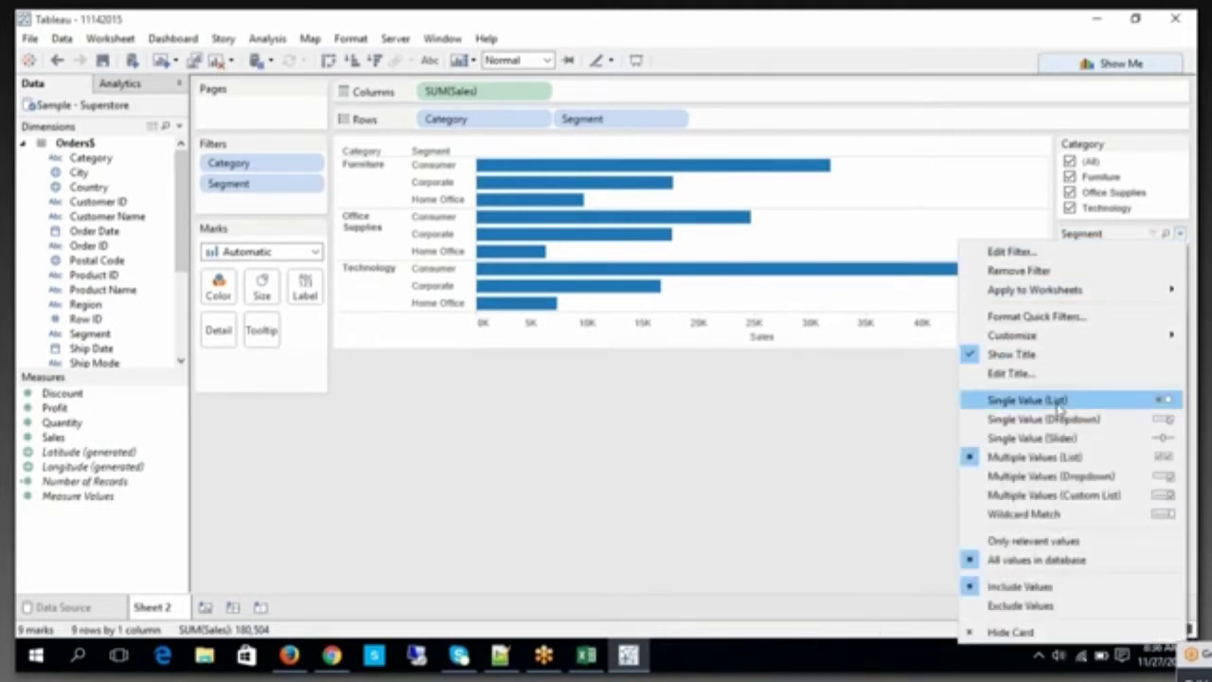
pyautogui.click(575, 661)
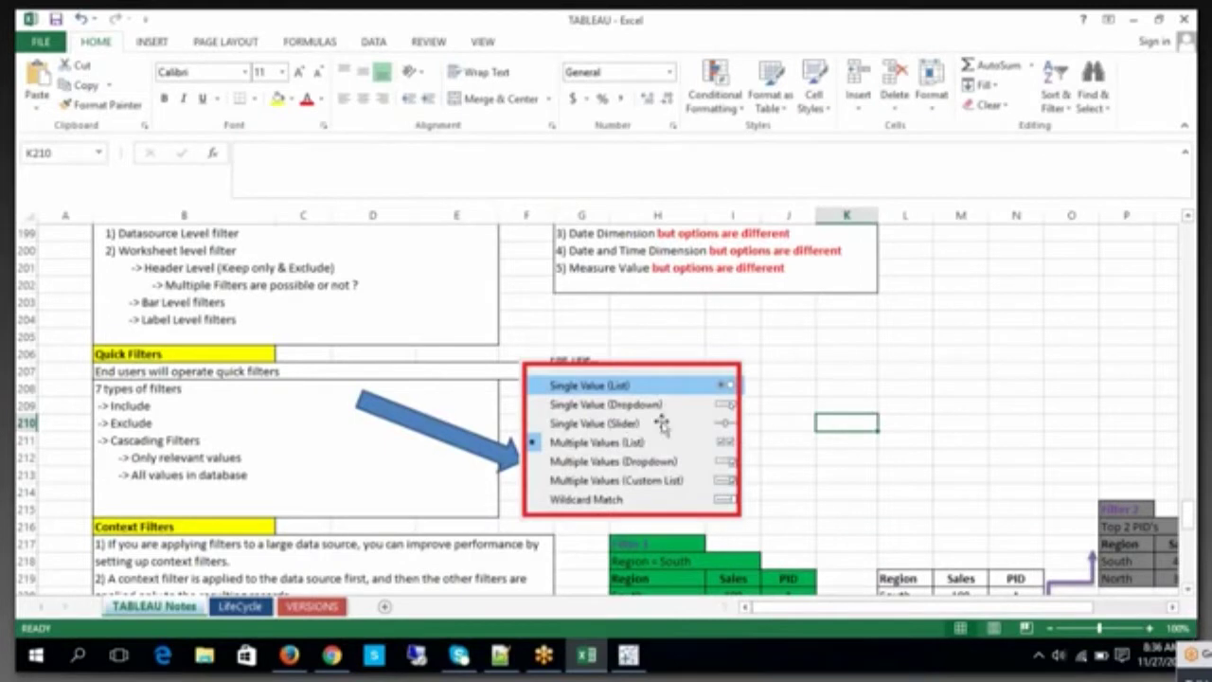
pyautogui.click(628, 654)
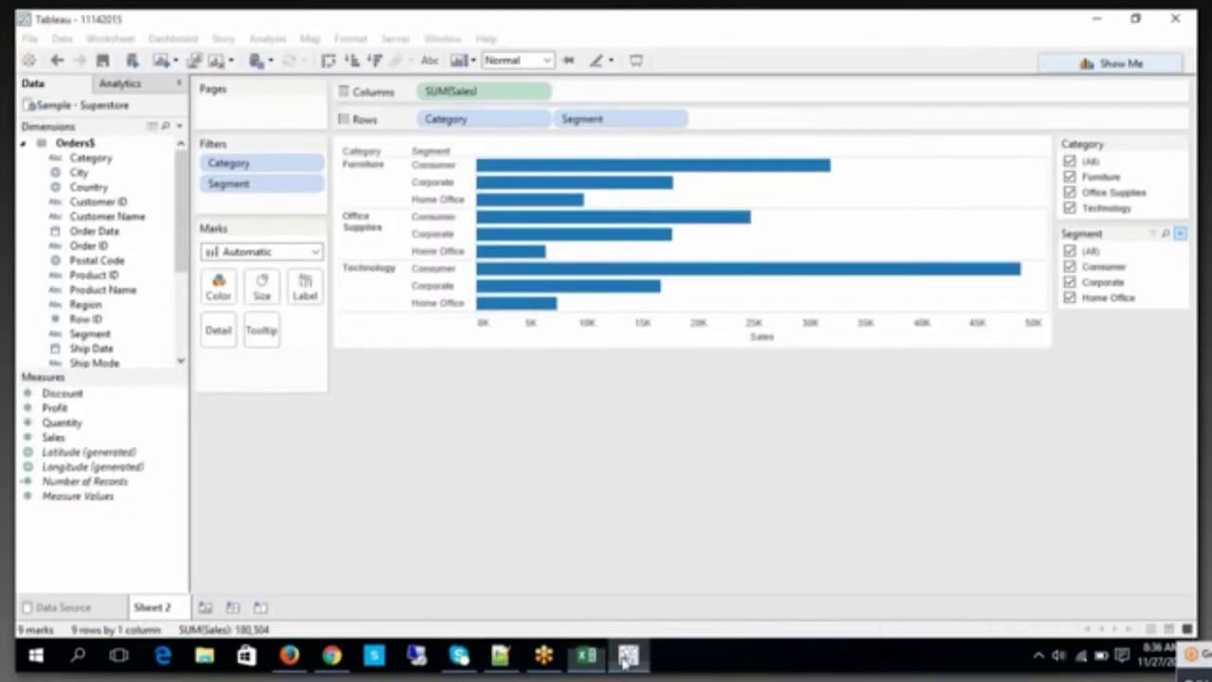
# Step: Switch the Segment filter to Wildcard Match and filter the segments by "con"
pyautogui.click(1179, 236)
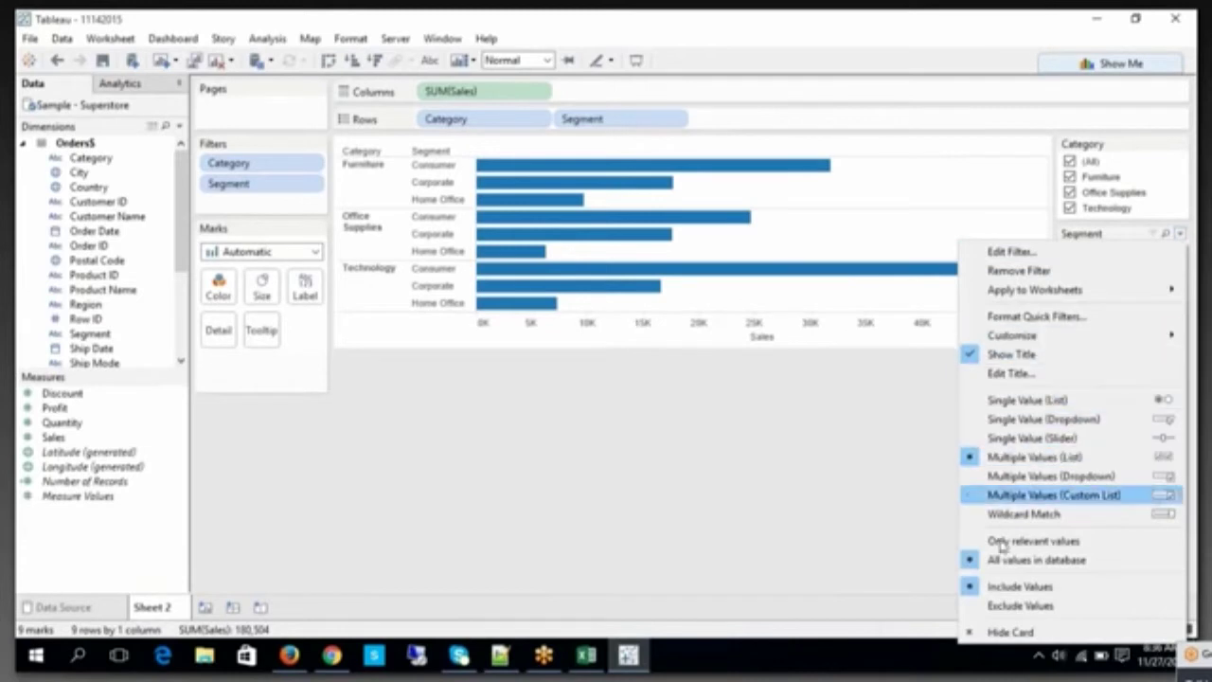
pyautogui.click(1003, 495)
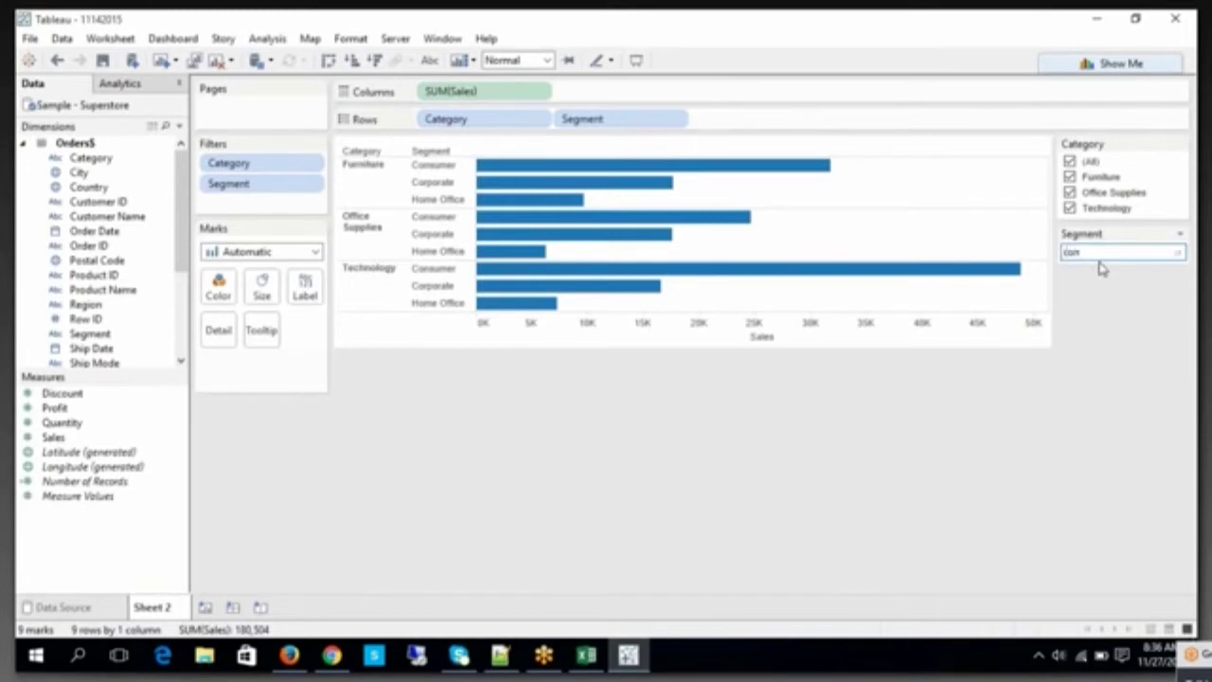
pyautogui.write('con')
pyautogui.press('Return')
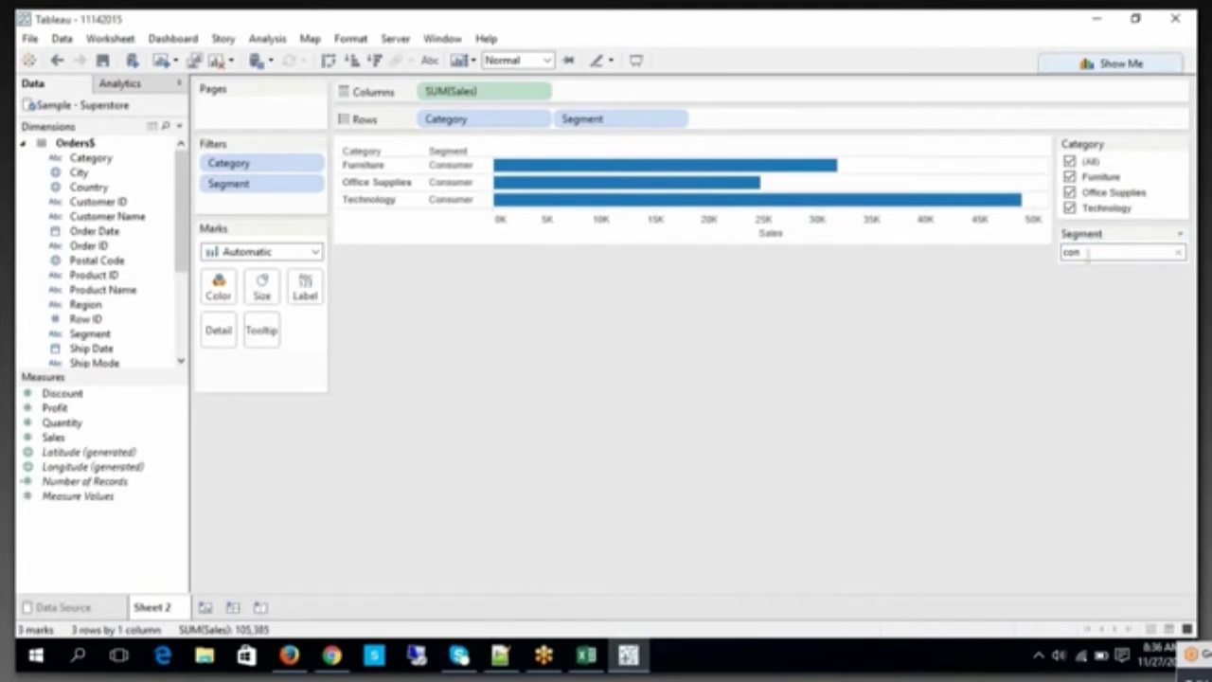
# Step: Show mark labels on the sales bars and clear the Segment wildcard text
pyautogui.click(1064, 252)
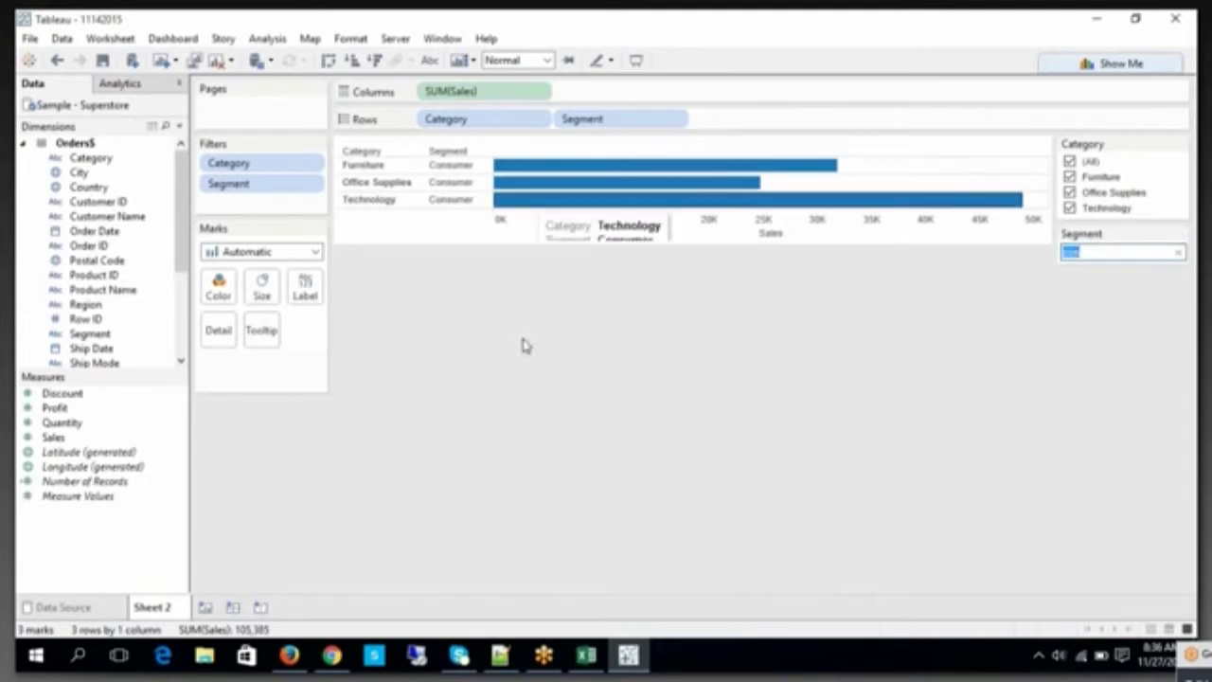
pyautogui.click(430, 59)
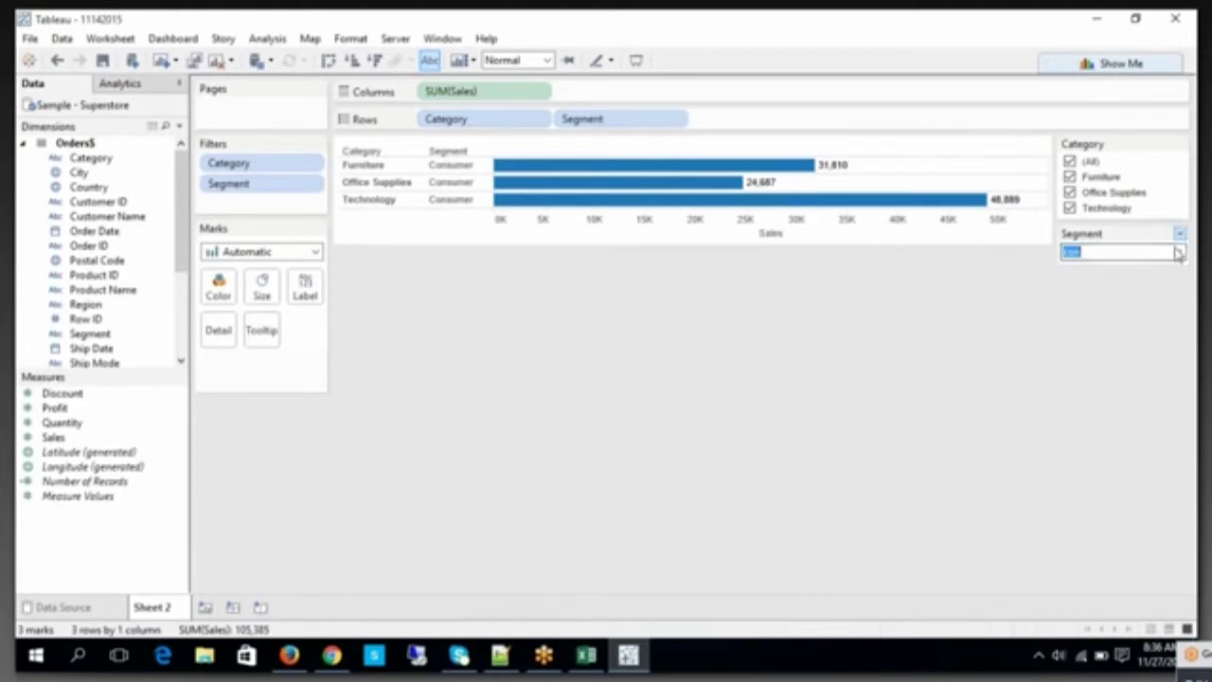
pyautogui.click(1178, 252)
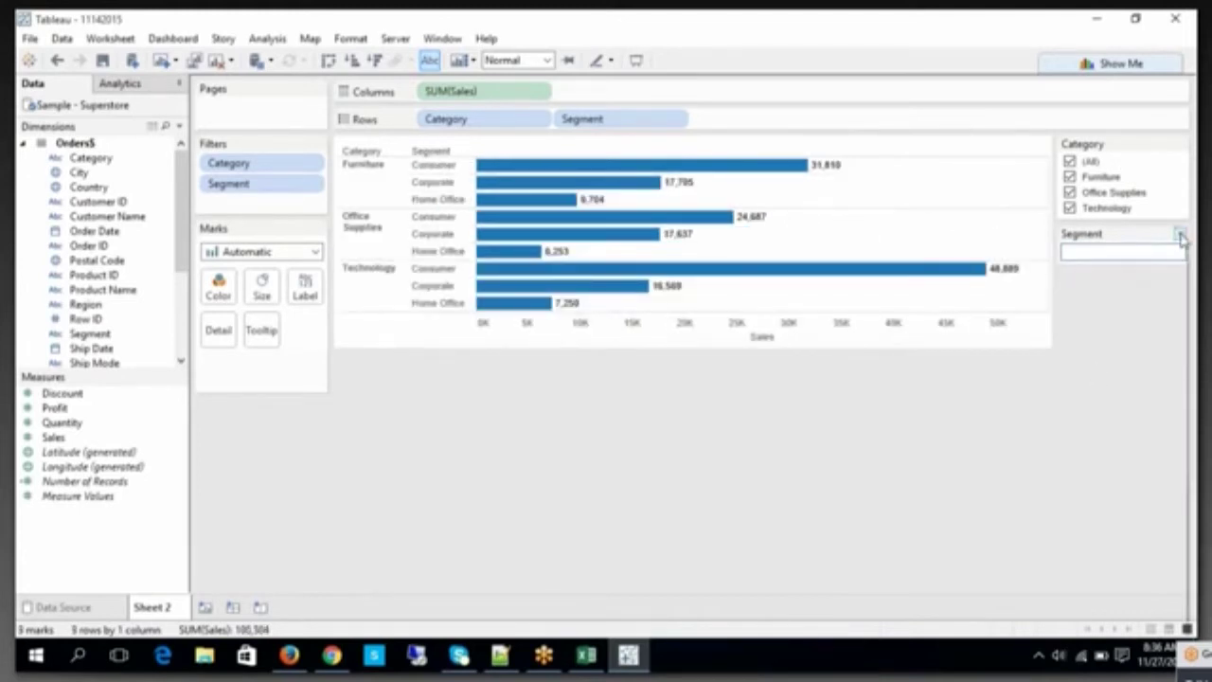
# Step: Change the Segment filter to Single Value (List) and select Consumer, Corporate and Home Office one after another
pyautogui.click(1179, 234)
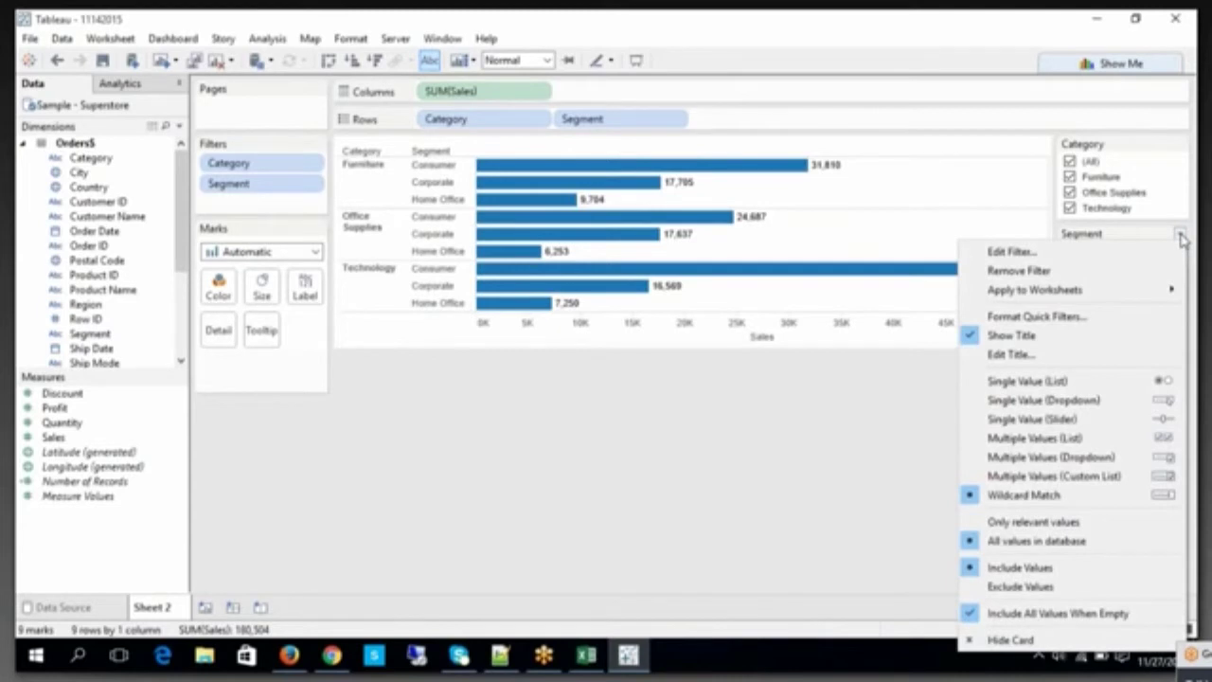
pyautogui.click(1044, 383)
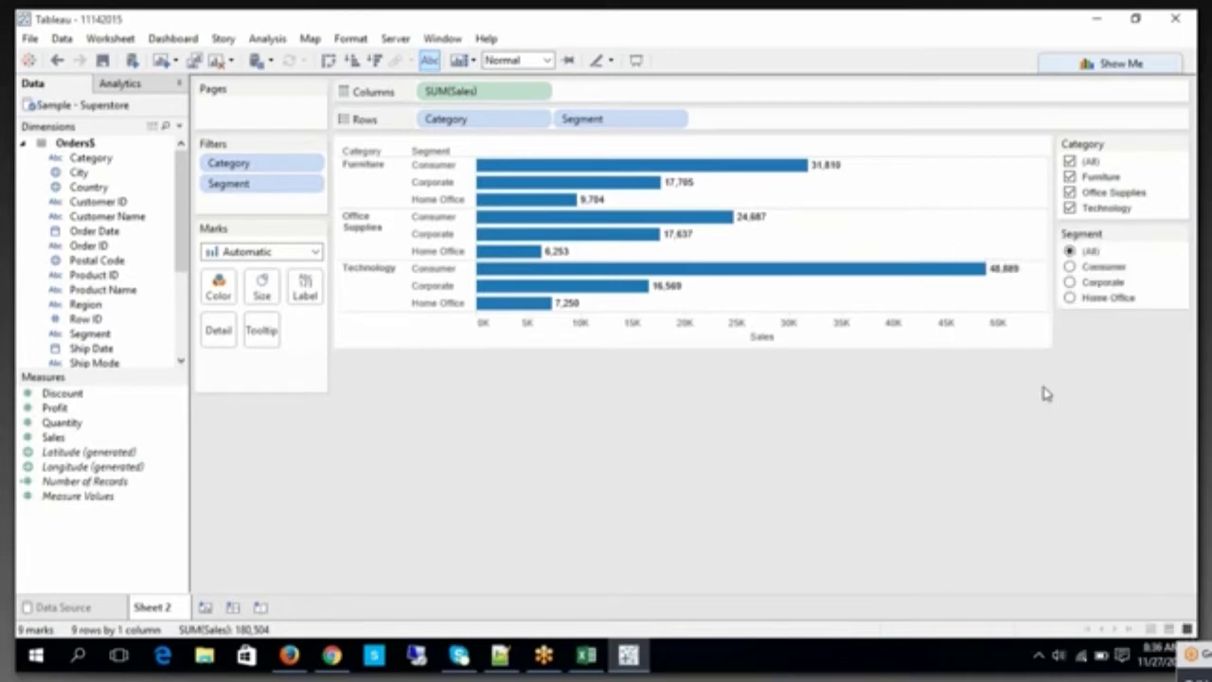
pyautogui.click(1068, 268)
pyautogui.click(1069, 283)
pyautogui.click(1069, 297)
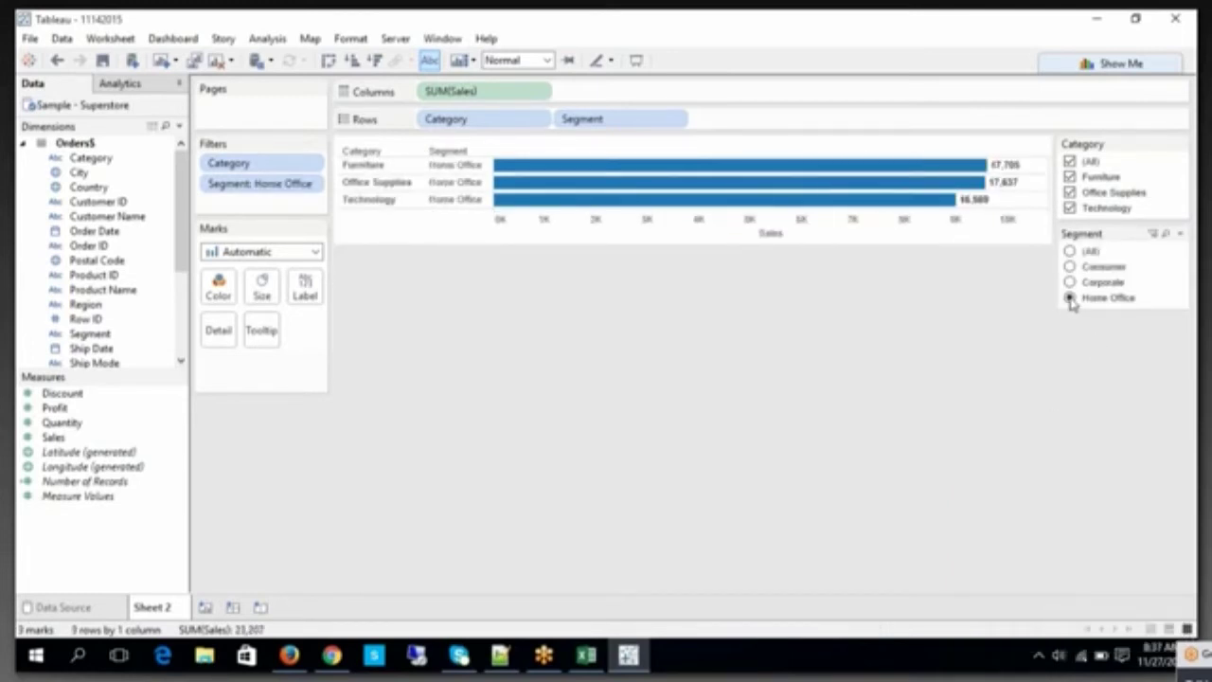
# Step: Uncheck Office Supplies in the Category filter and set the Segment filter to Exclude Values
pyautogui.click(1070, 192)
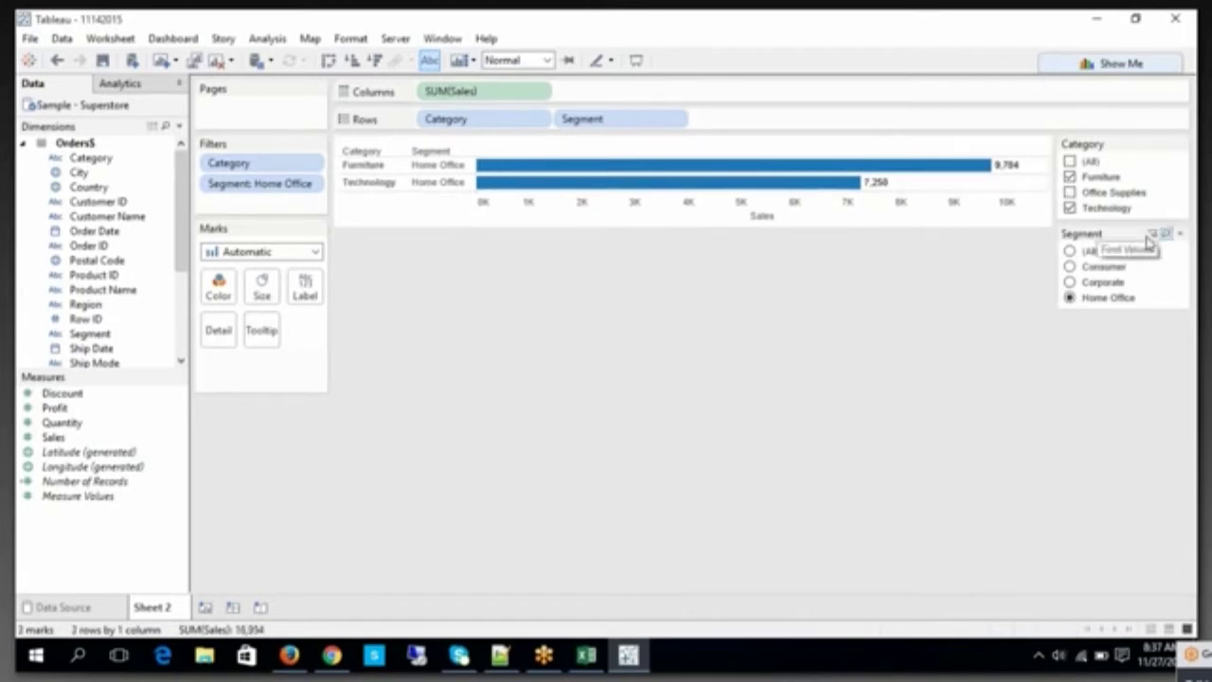
pyautogui.click(1180, 234)
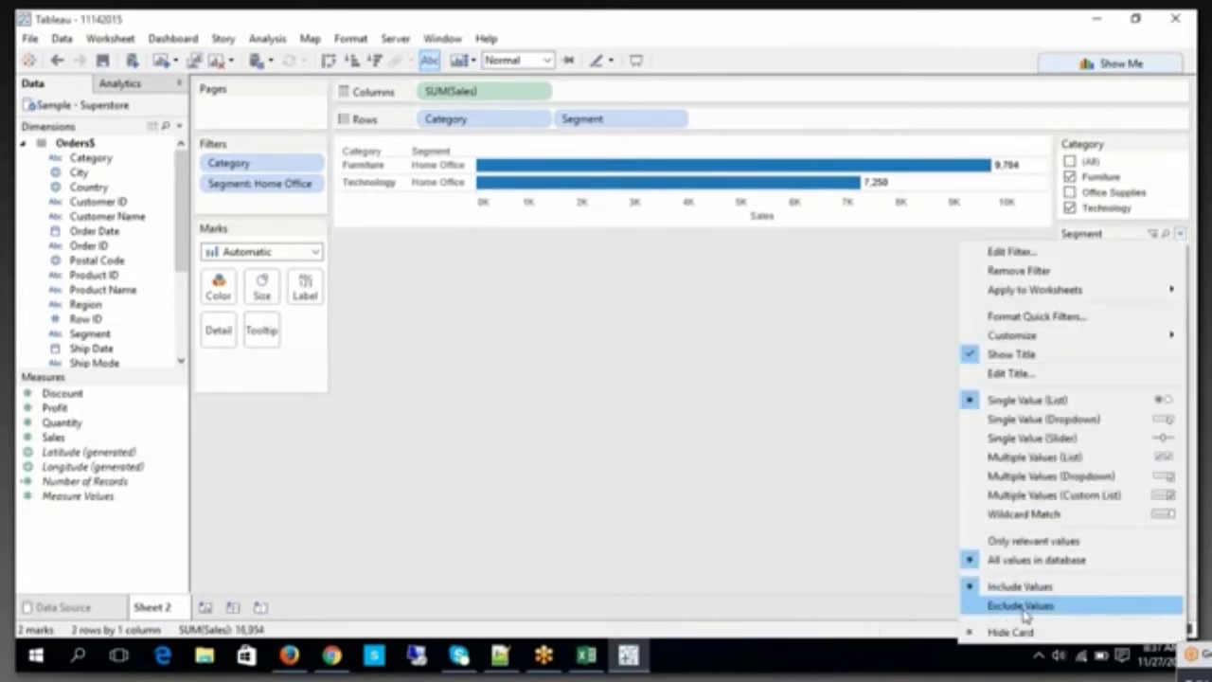
pyautogui.click(849, 461)
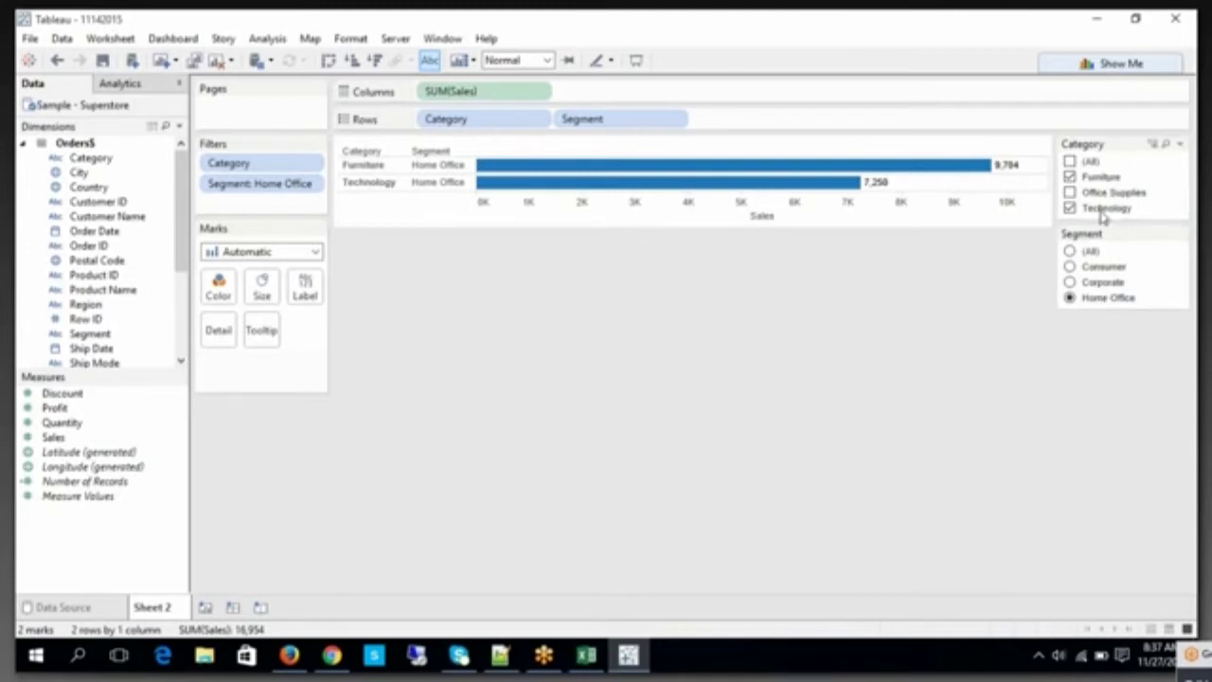
pyautogui.click(1179, 234)
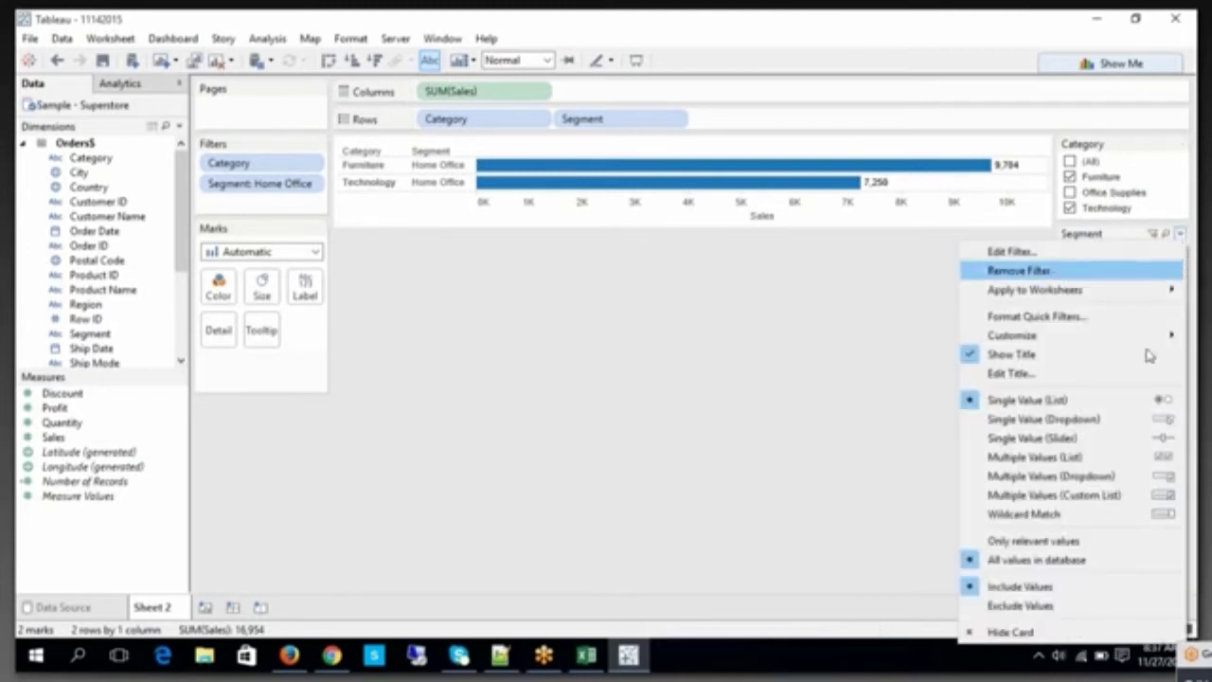
pyautogui.click(1015, 606)
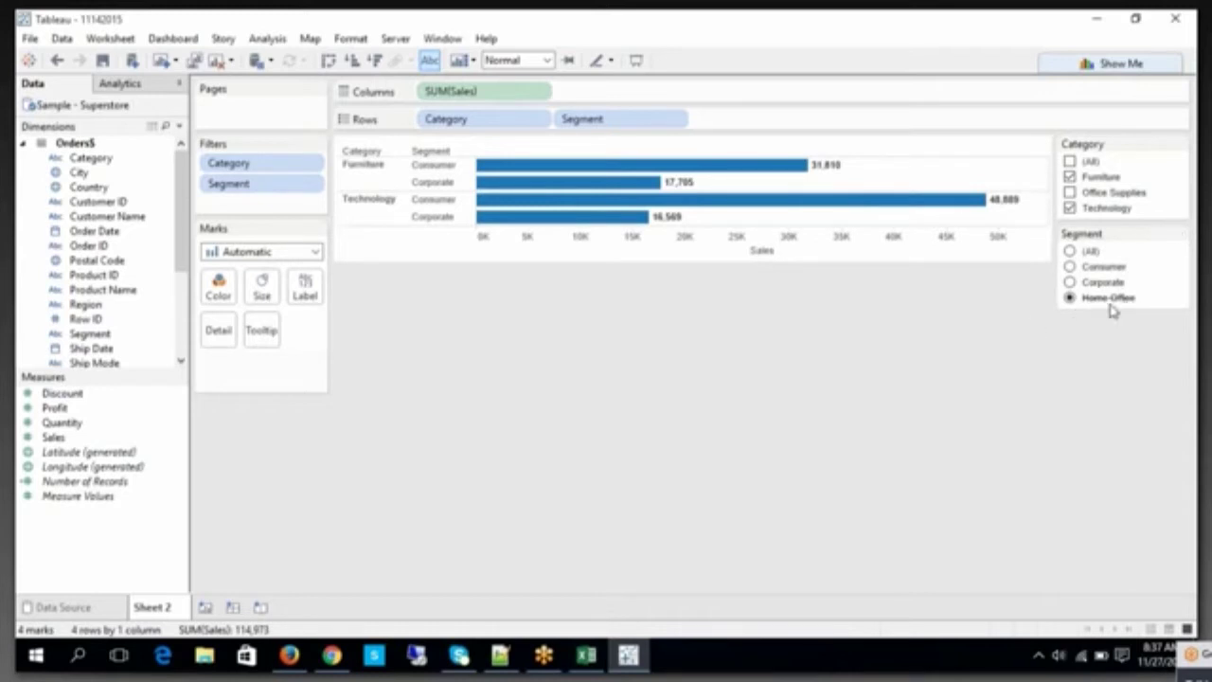
# Step: Recheck Office Supplies in the Category filter and set the Segment filter back to Include Values
pyautogui.click(1070, 192)
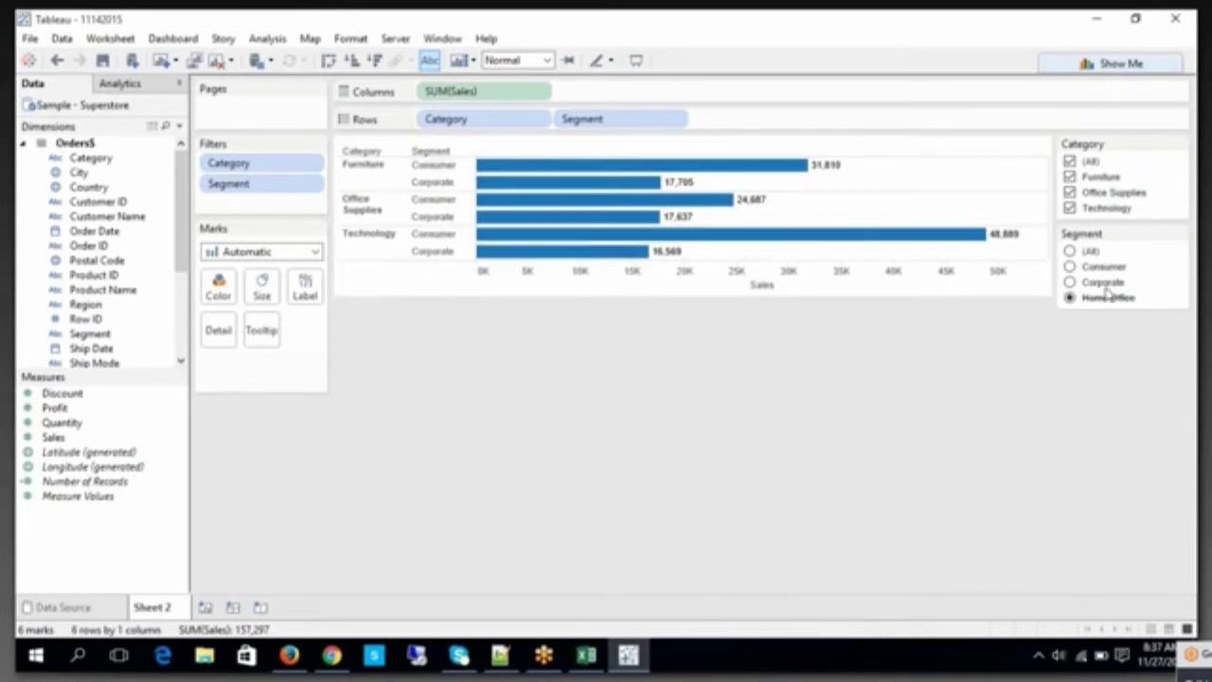
pyautogui.click(1179, 235)
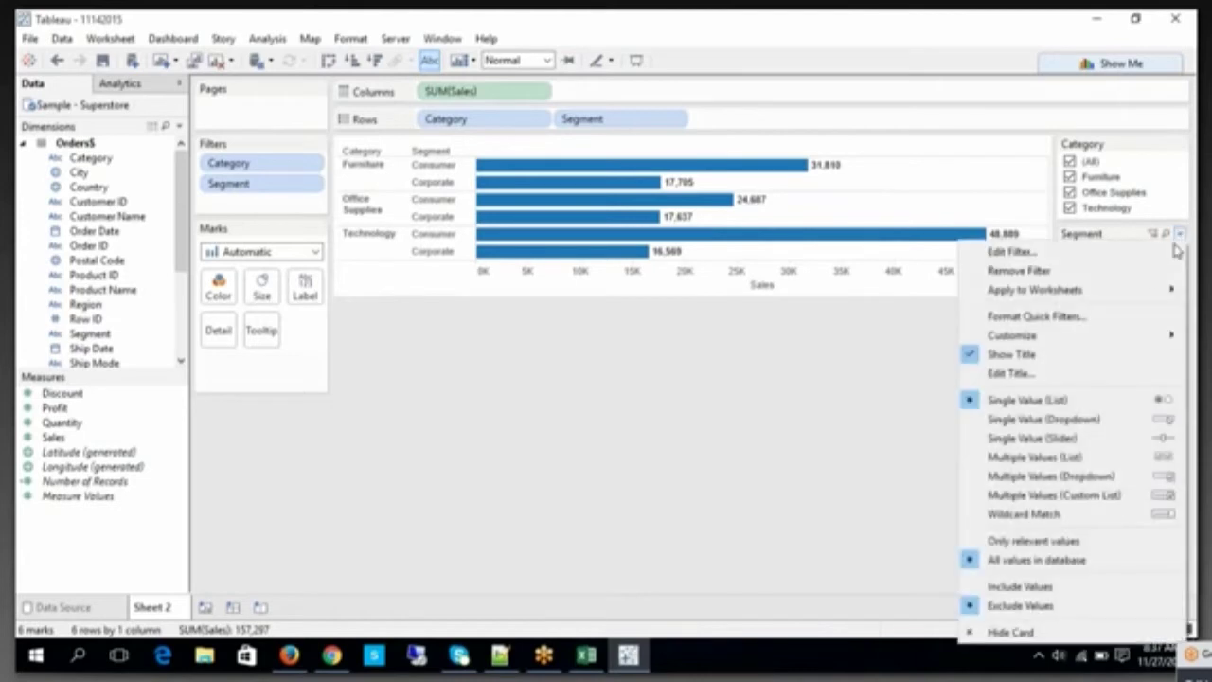
pyautogui.click(1023, 587)
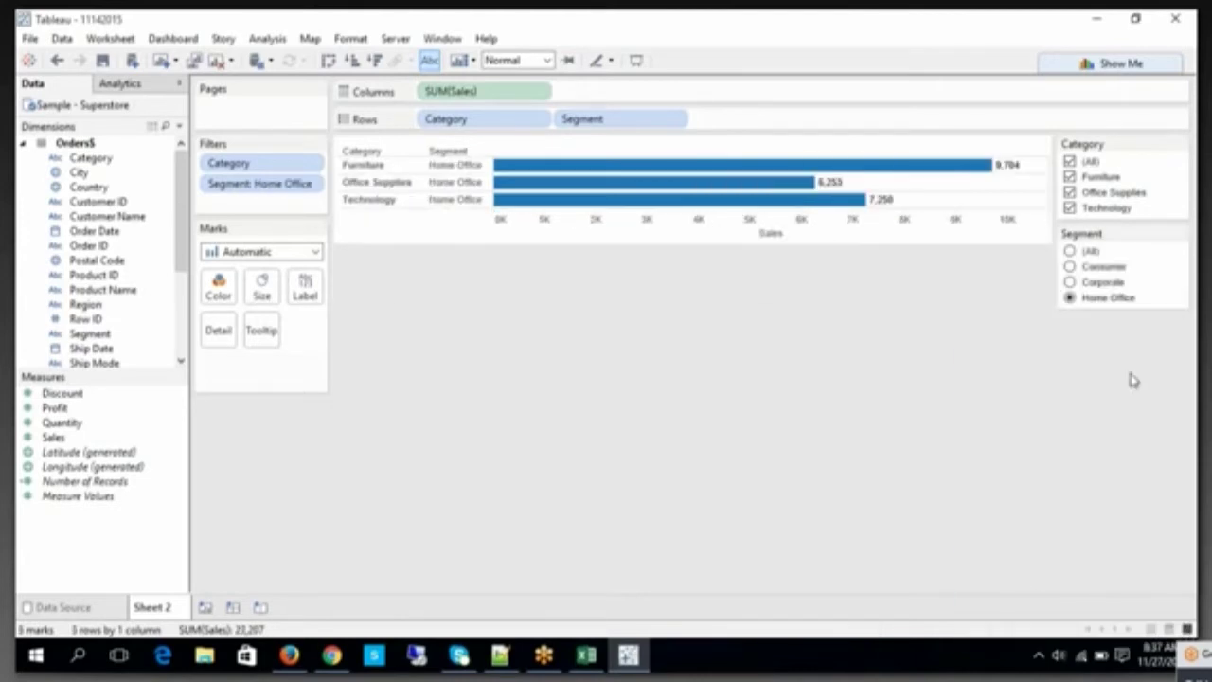
# Step: Set the Segment filter to Corporate, then Consumer, and uncheck Office Supplies in the Category filter
pyautogui.click(1073, 284)
pyautogui.click(1071, 267)
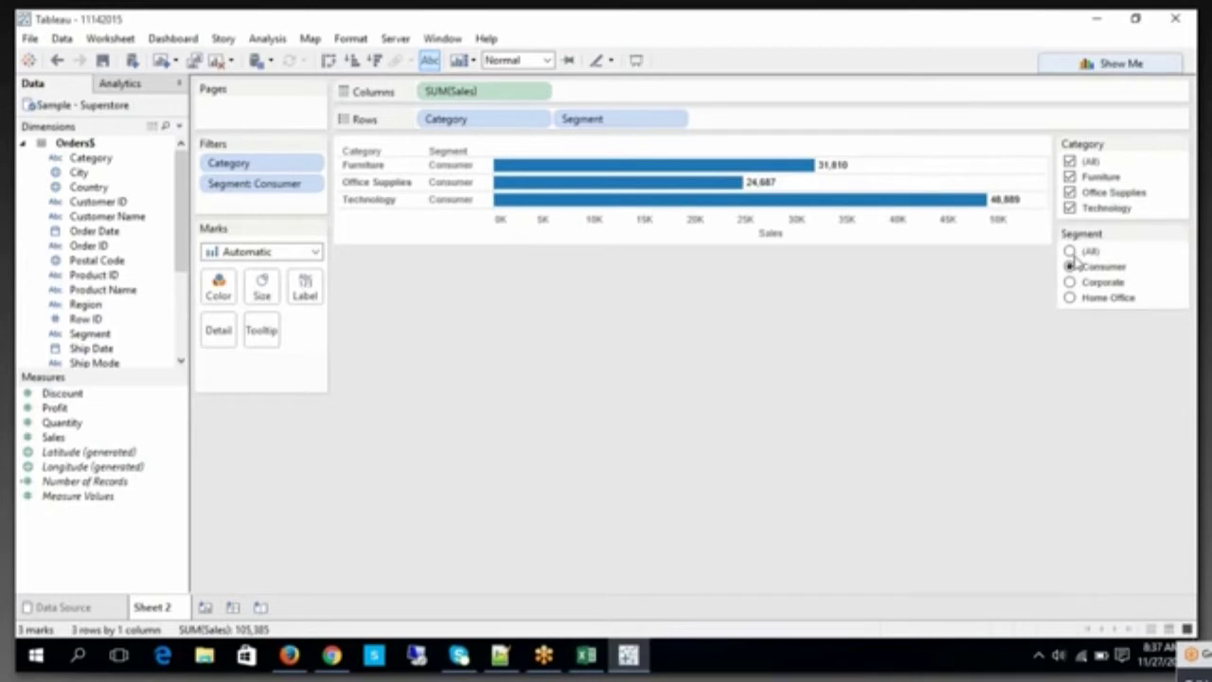
pyautogui.click(1070, 194)
# Step: Set the Category filter to Exclude Values, then return it to Include Values
pyautogui.click(1178, 145)
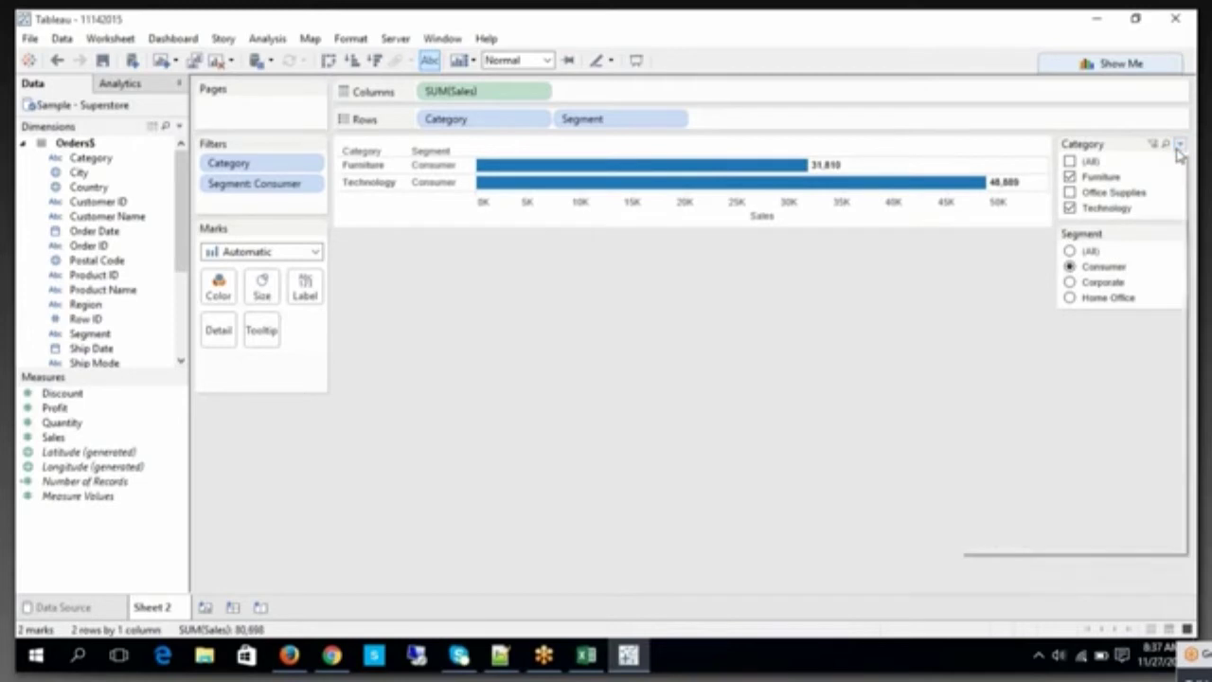
pyautogui.click(887, 464)
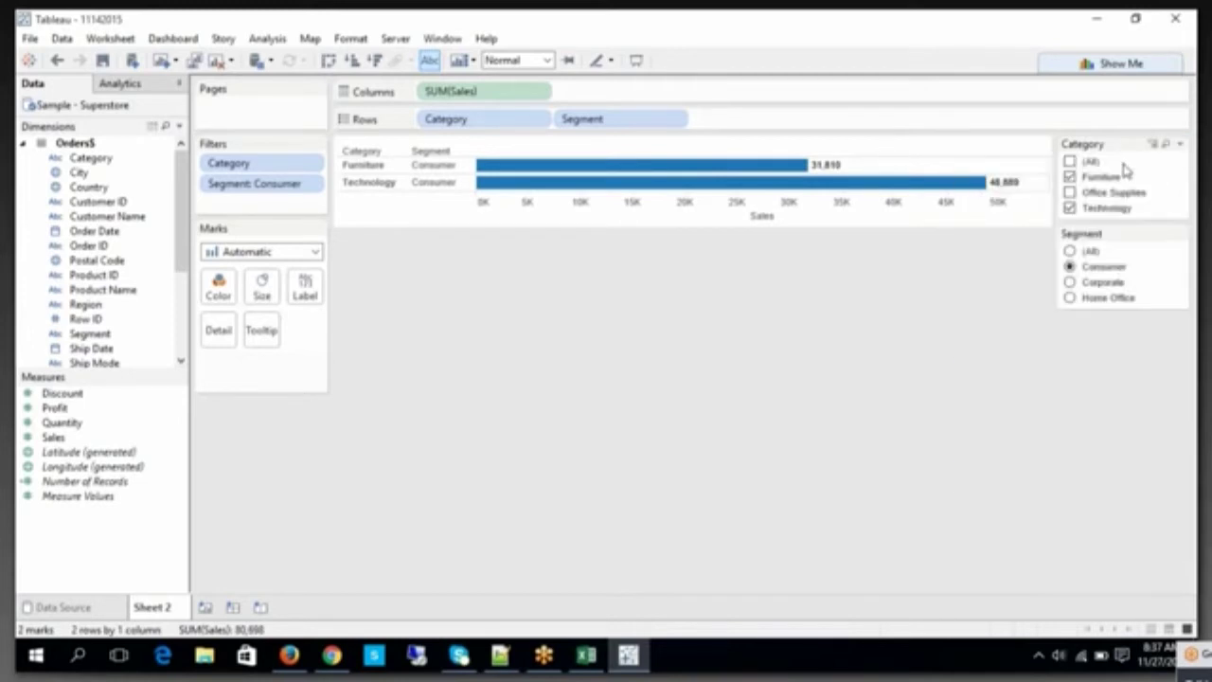
pyautogui.click(1178, 144)
pyautogui.click(1030, 516)
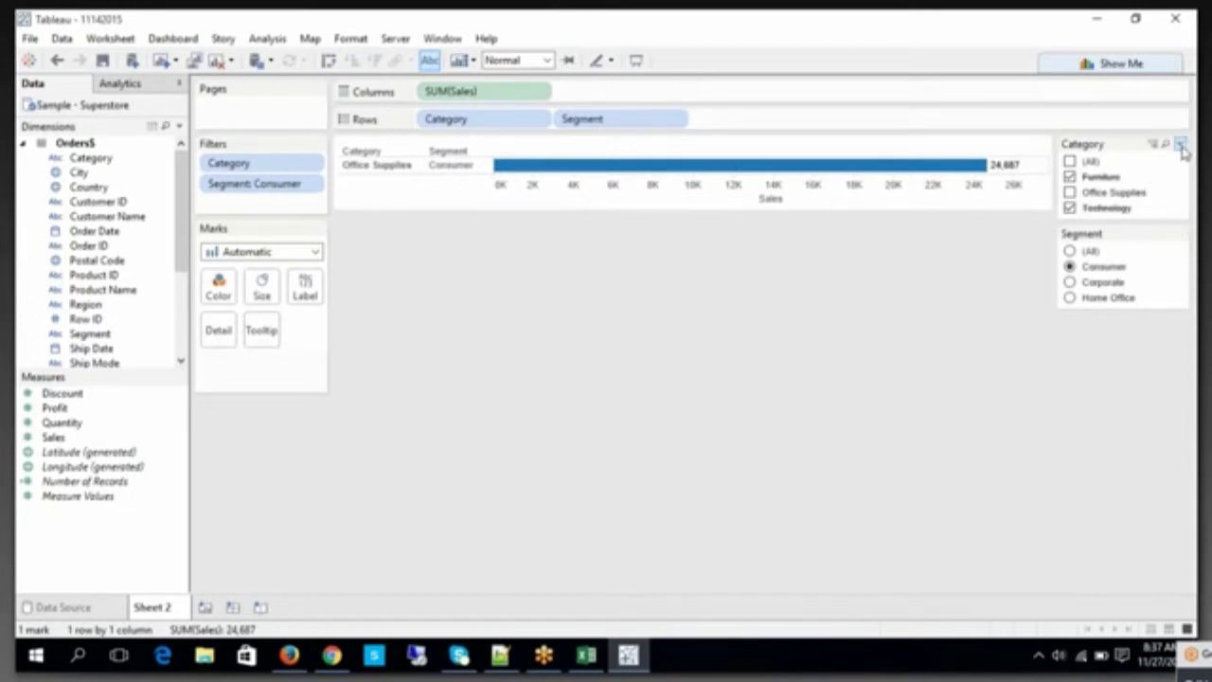
pyautogui.click(1179, 144)
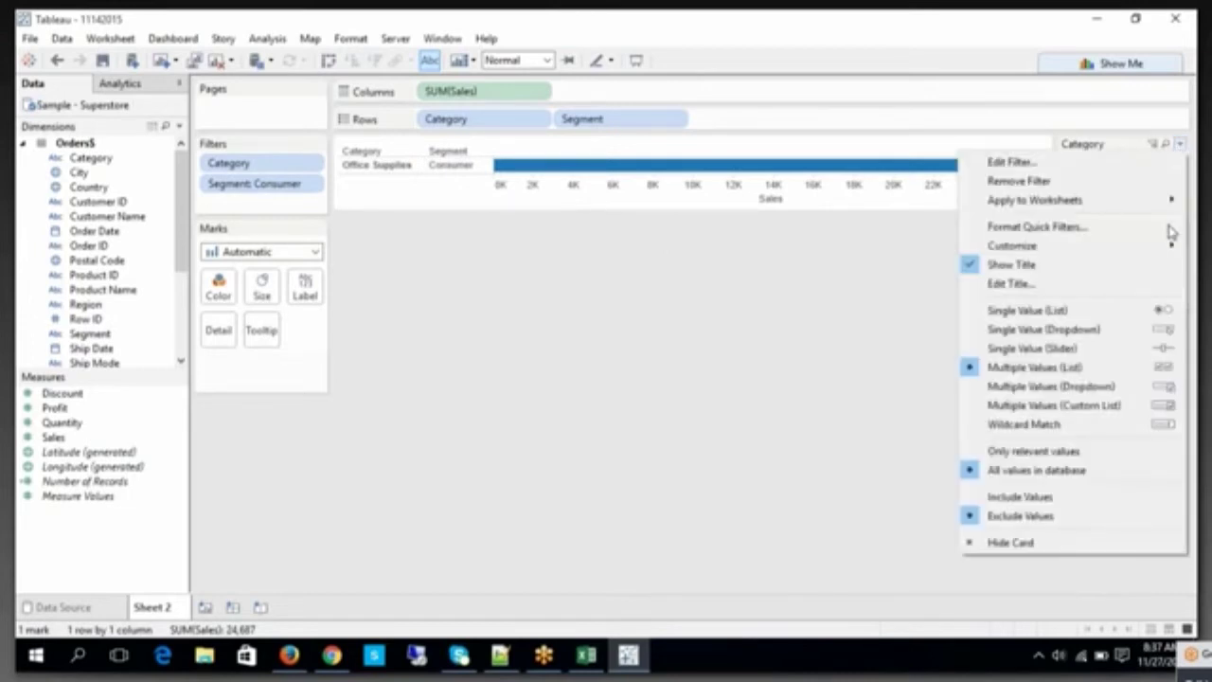
pyautogui.click(1046, 498)
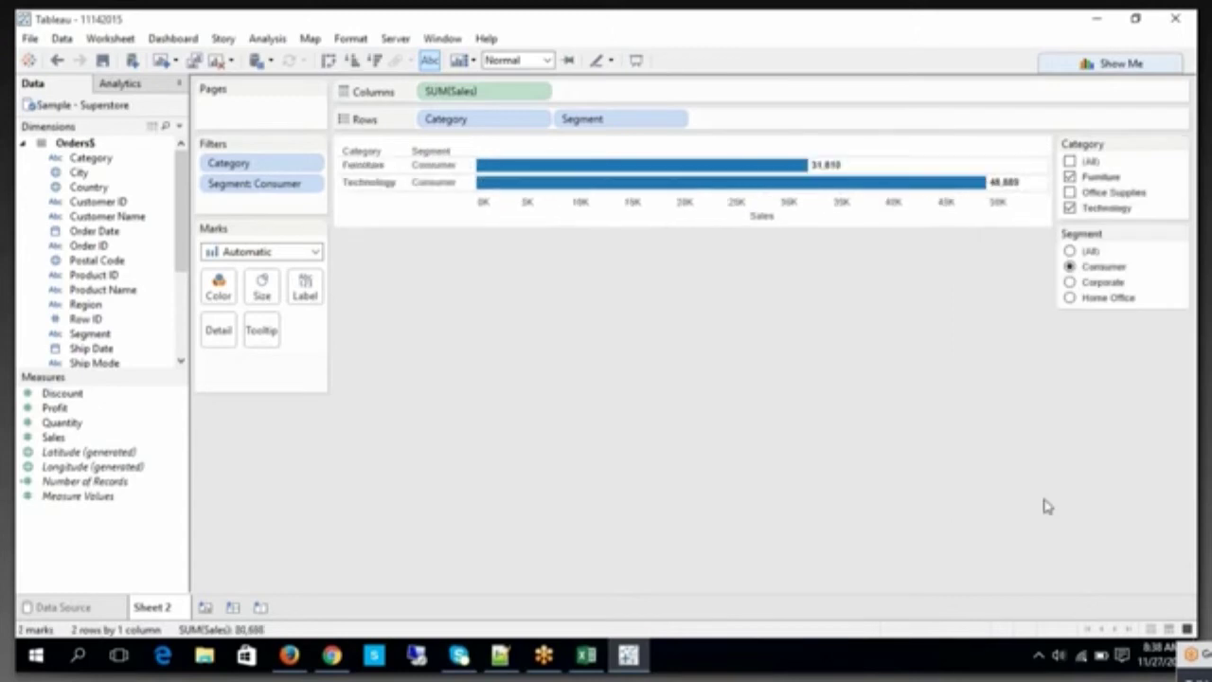
# Step: Switch to the Excel notes and highlight the Include and Exclude lines under Quick Filters
pyautogui.click(584, 663)
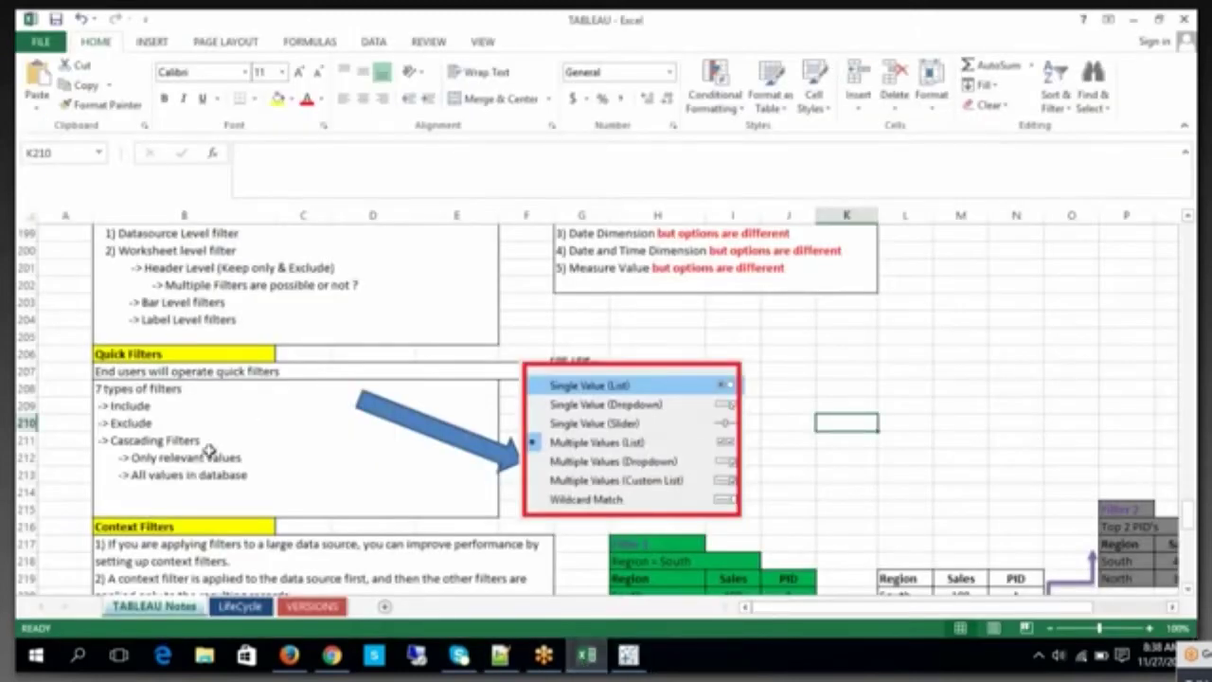
pyautogui.click(168, 427)
pyautogui.doubleClick(168, 427)
pyautogui.moveTo(151, 423); pyautogui.dragTo(96, 405)
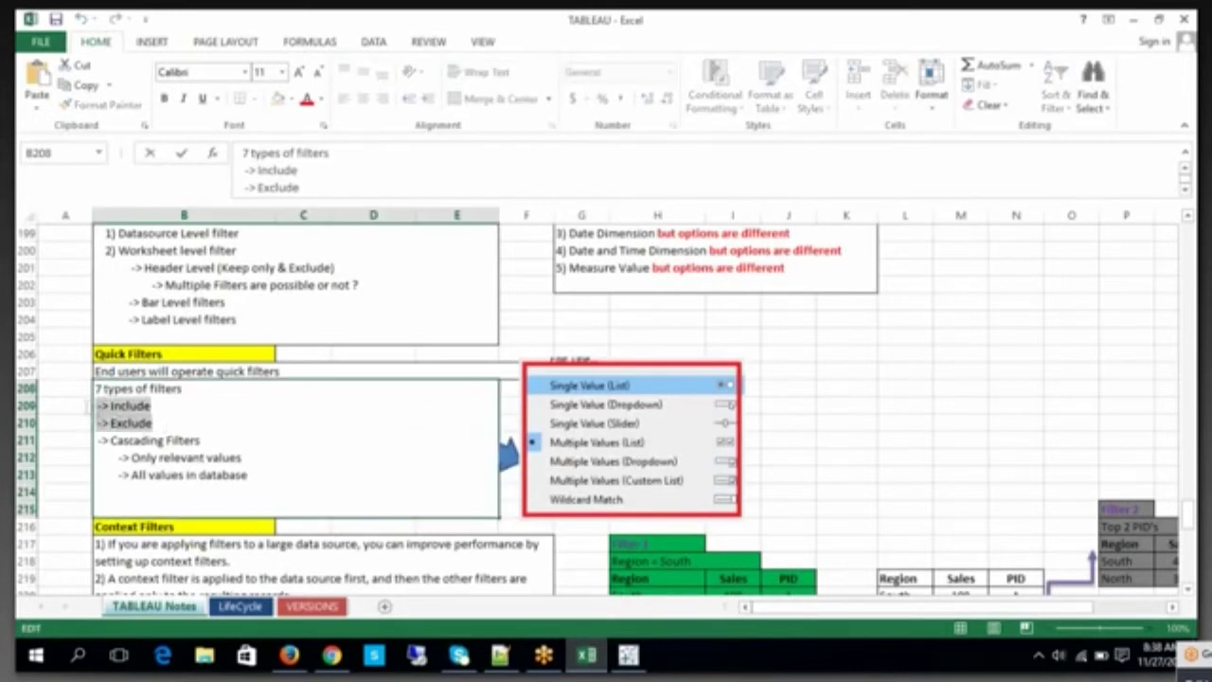
pyautogui.press('Escape')
# Step: Switch back to Tableau and remove Category and Segment from both the rows and the filters
pyautogui.click(628, 655)
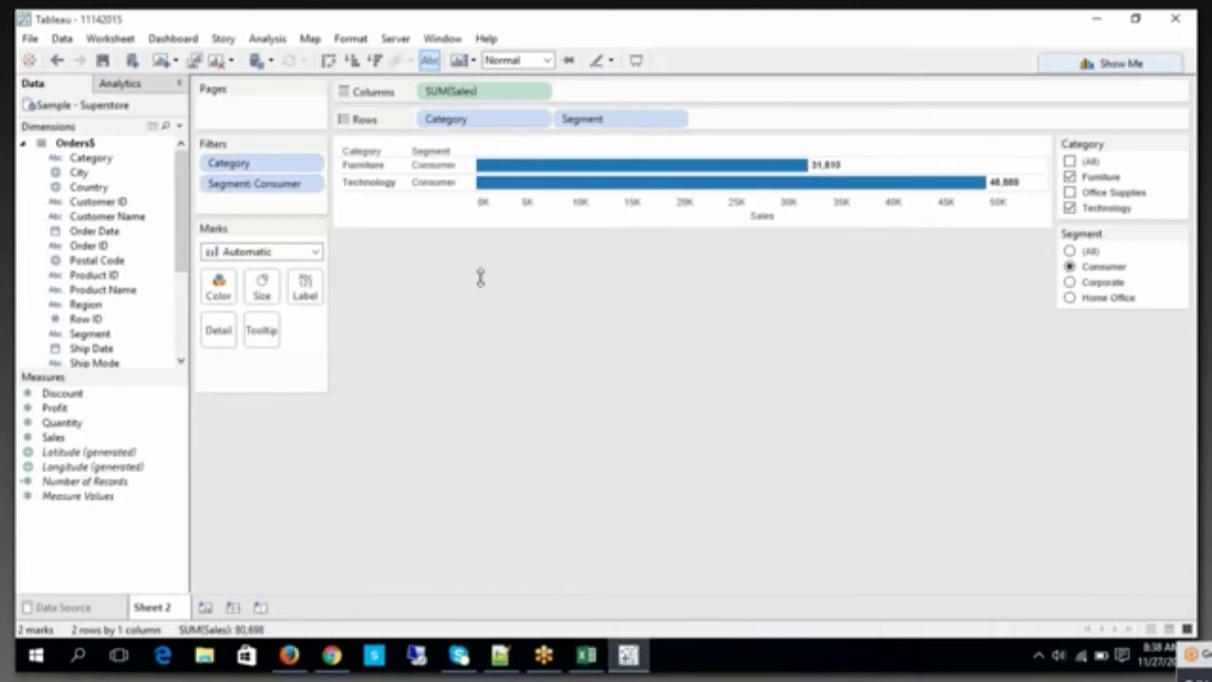
pyautogui.moveTo(565, 142); pyautogui.dragTo(514, 162)
pyautogui.click(307, 165)
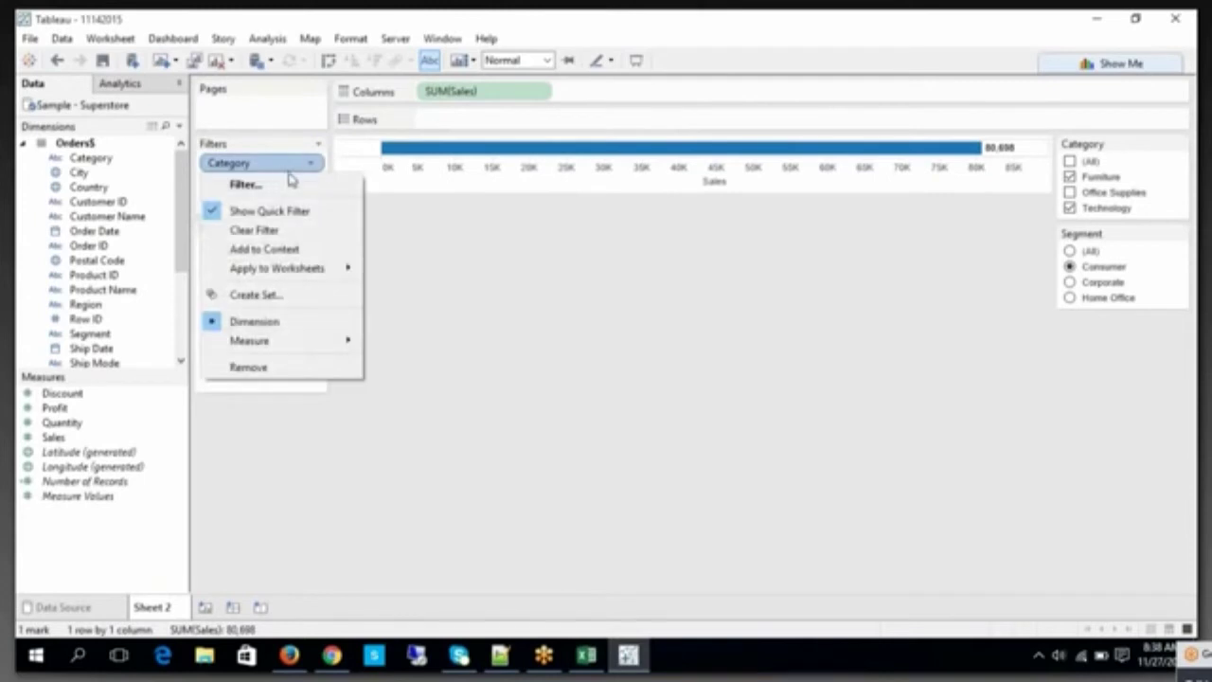
pyautogui.click(280, 365)
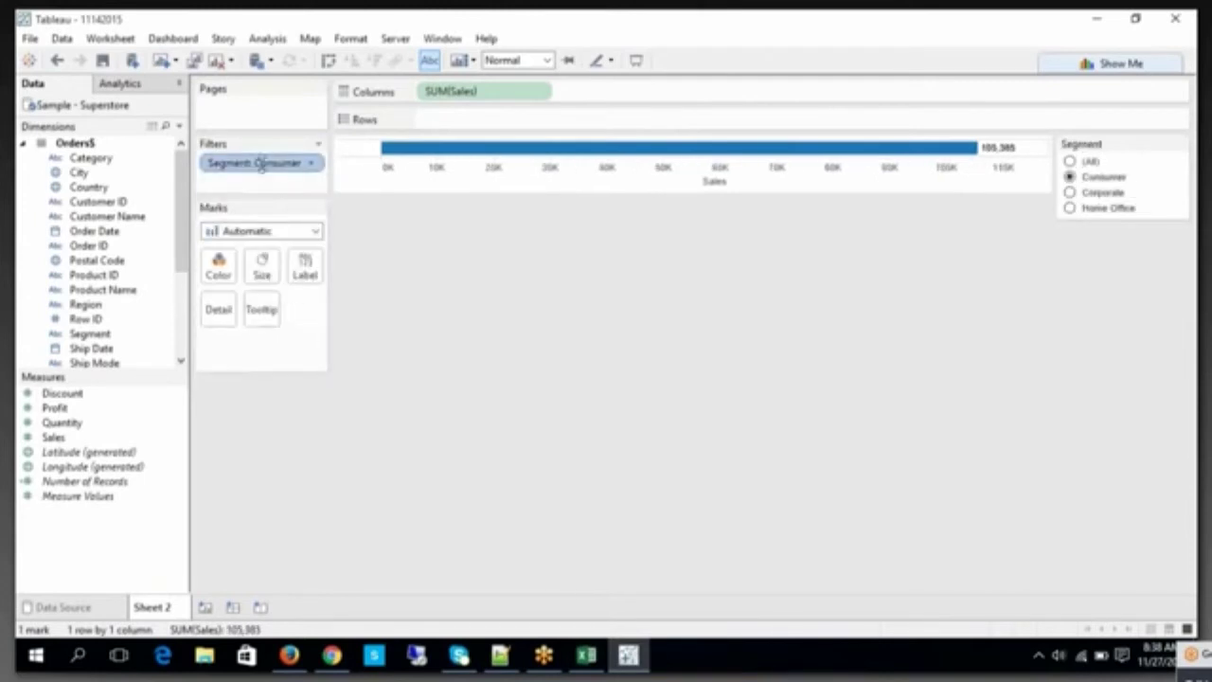
pyautogui.moveTo(257, 176); pyautogui.dragTo(297, 265)
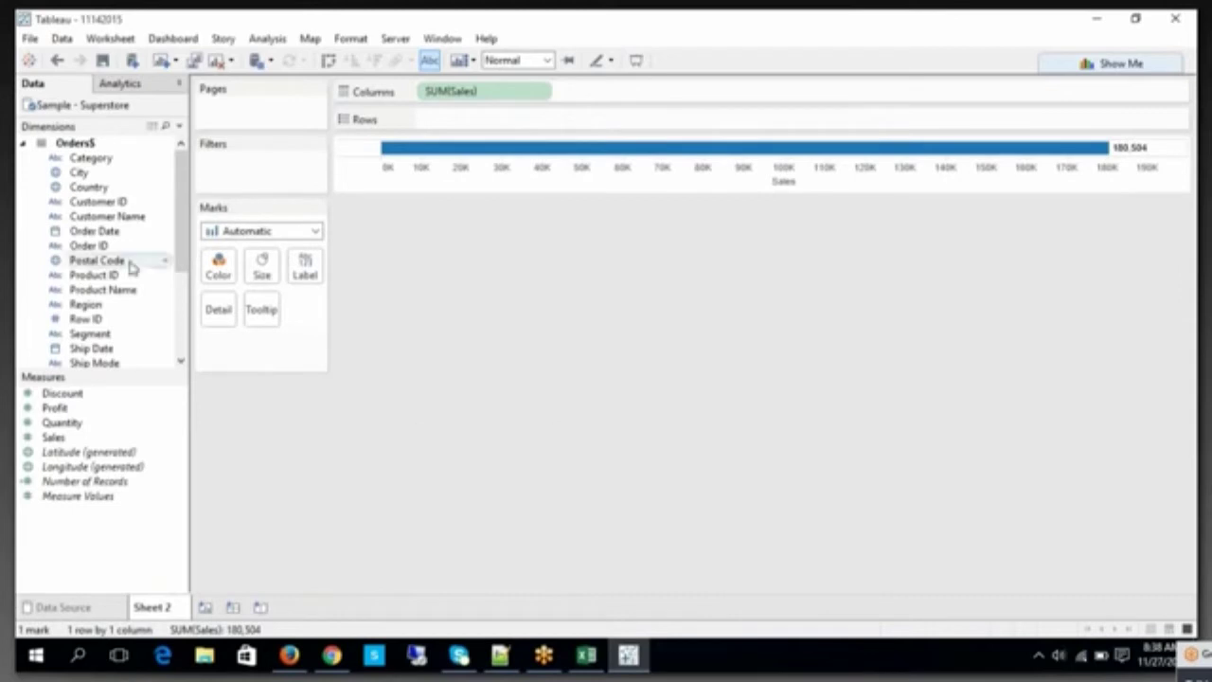
# Step: Add Country, State and Region to the rows, then remove Country to leave State and Region
pyautogui.moveTo(107, 188); pyautogui.dragTo(443, 122)
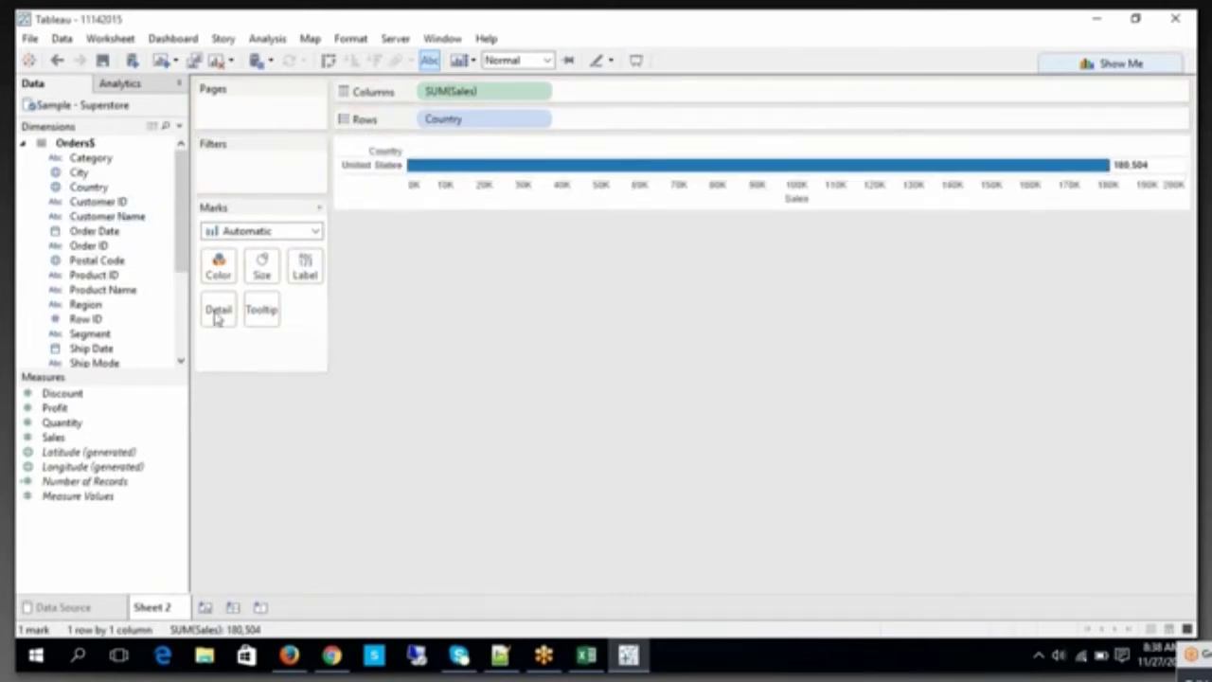
pyautogui.moveTo(180, 243); pyautogui.dragTo(179, 277)
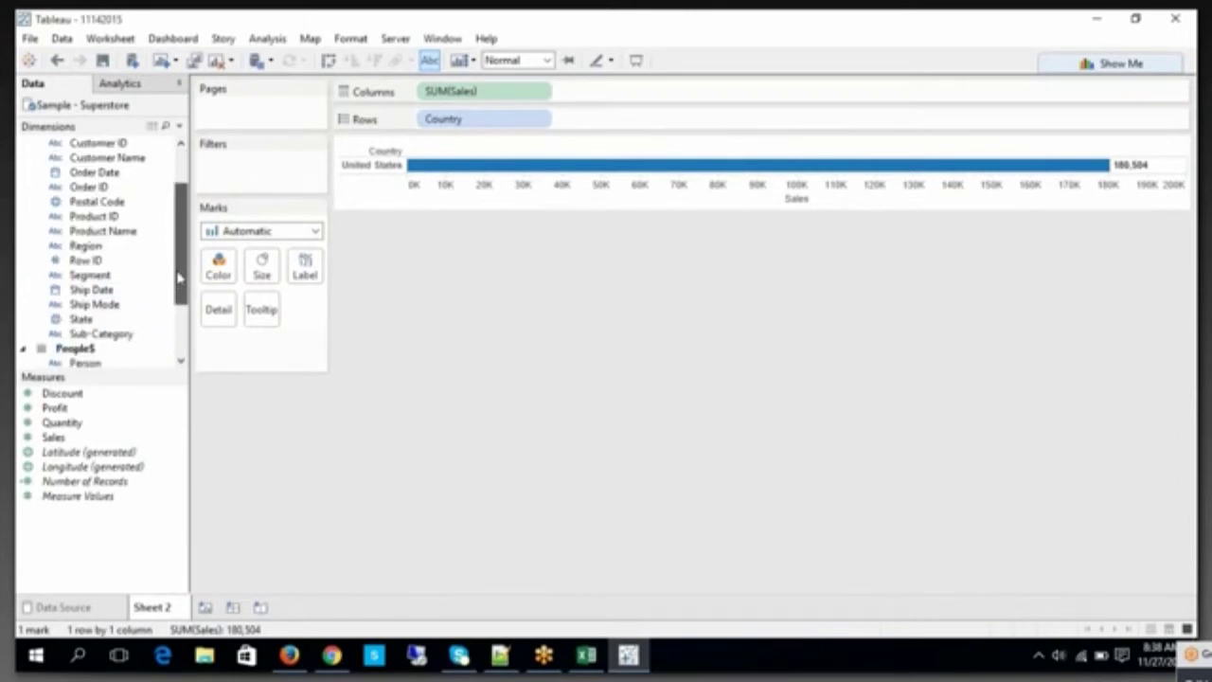
pyautogui.moveTo(111, 321)
pyautogui.mouseDown()
pyautogui.moveTo(328, 252)
pyautogui.moveTo(572, 129)
pyautogui.mouseUp()
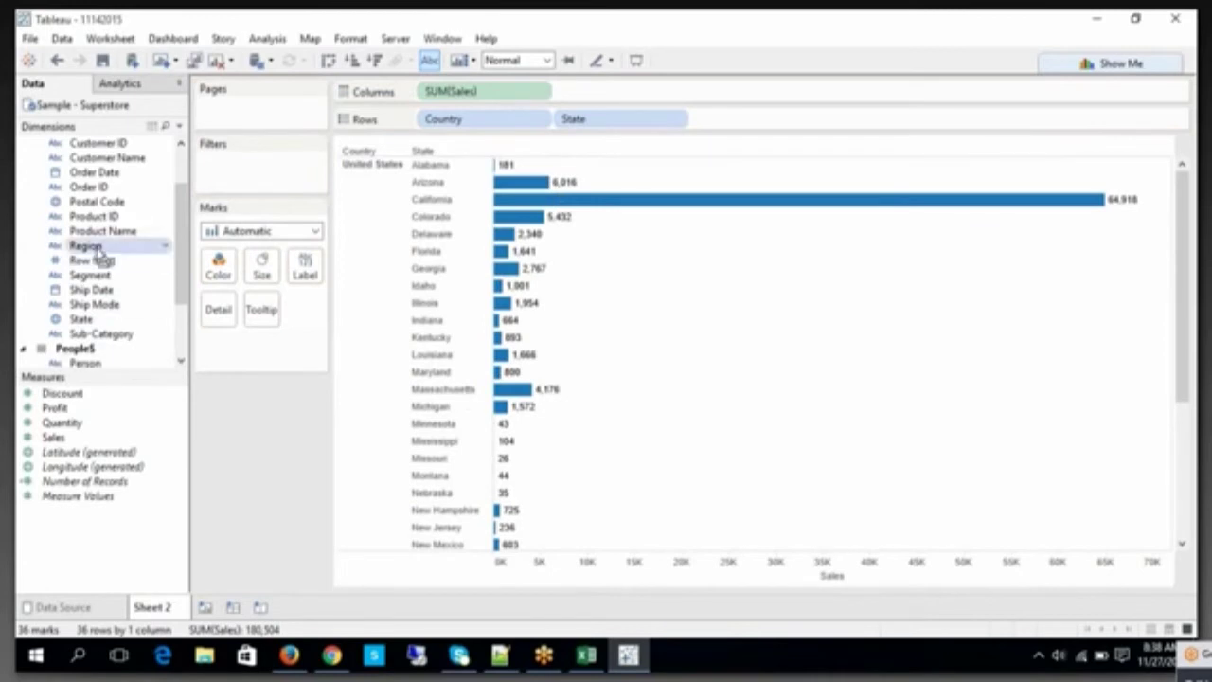
pyautogui.moveTo(99, 254); pyautogui.dragTo(720, 137)
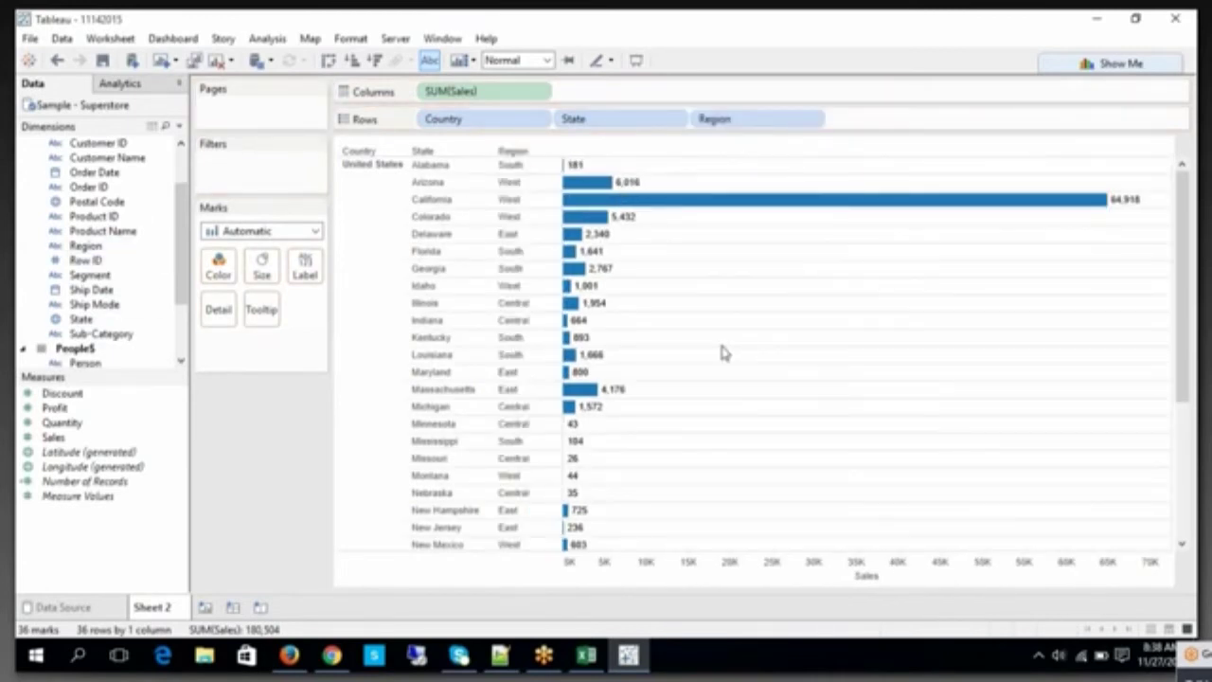
pyautogui.click(491, 126)
pyautogui.press('Delete')
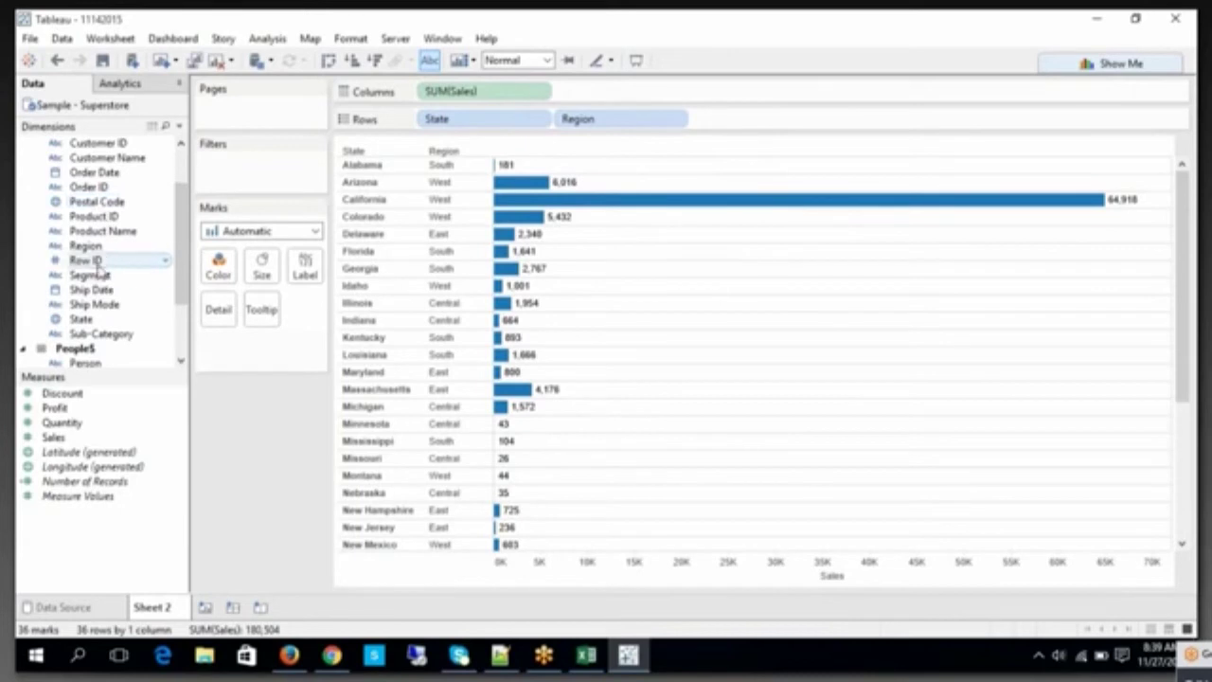
# Step: Cancel the State filter settings and show quick filters for State and Region instead
pyautogui.moveTo(95, 324); pyautogui.dragTo(237, 175)
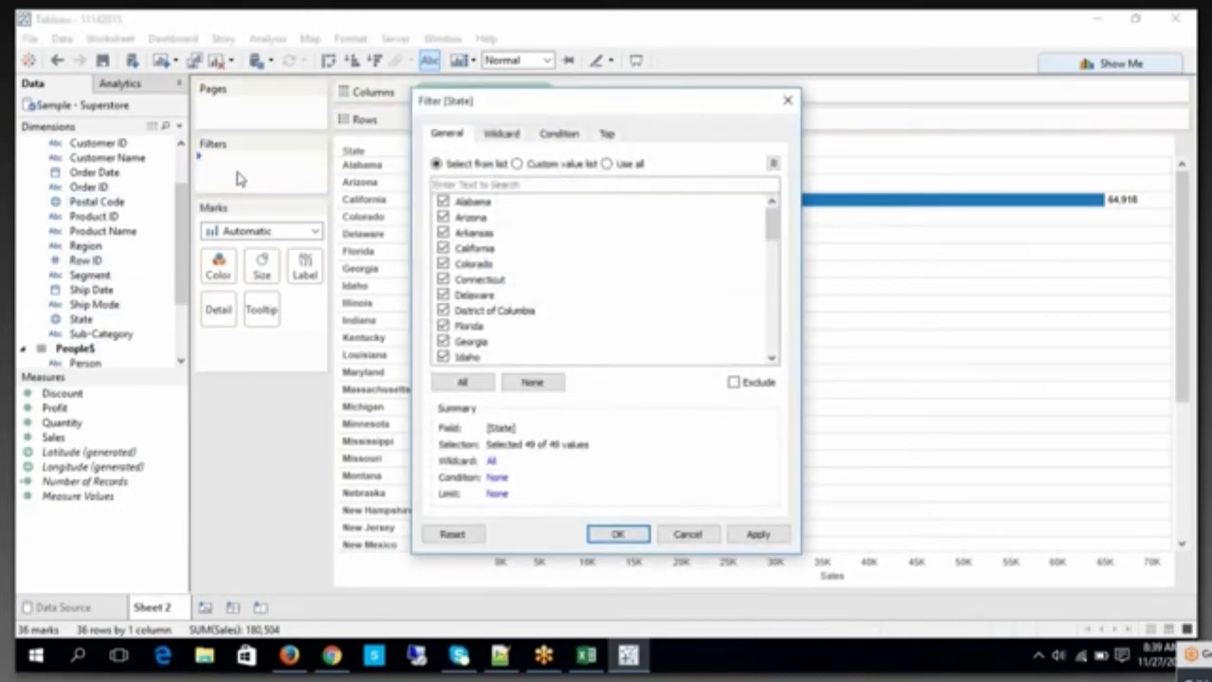
pyautogui.click(687, 534)
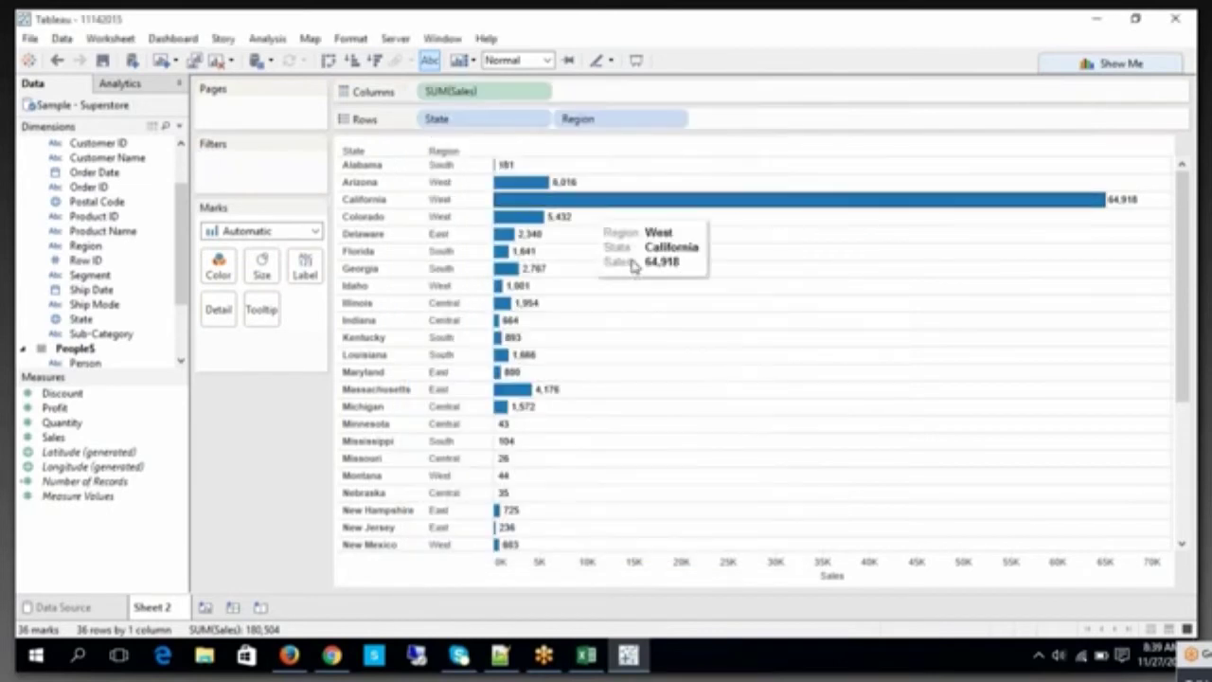
pyautogui.rightClick(512, 128)
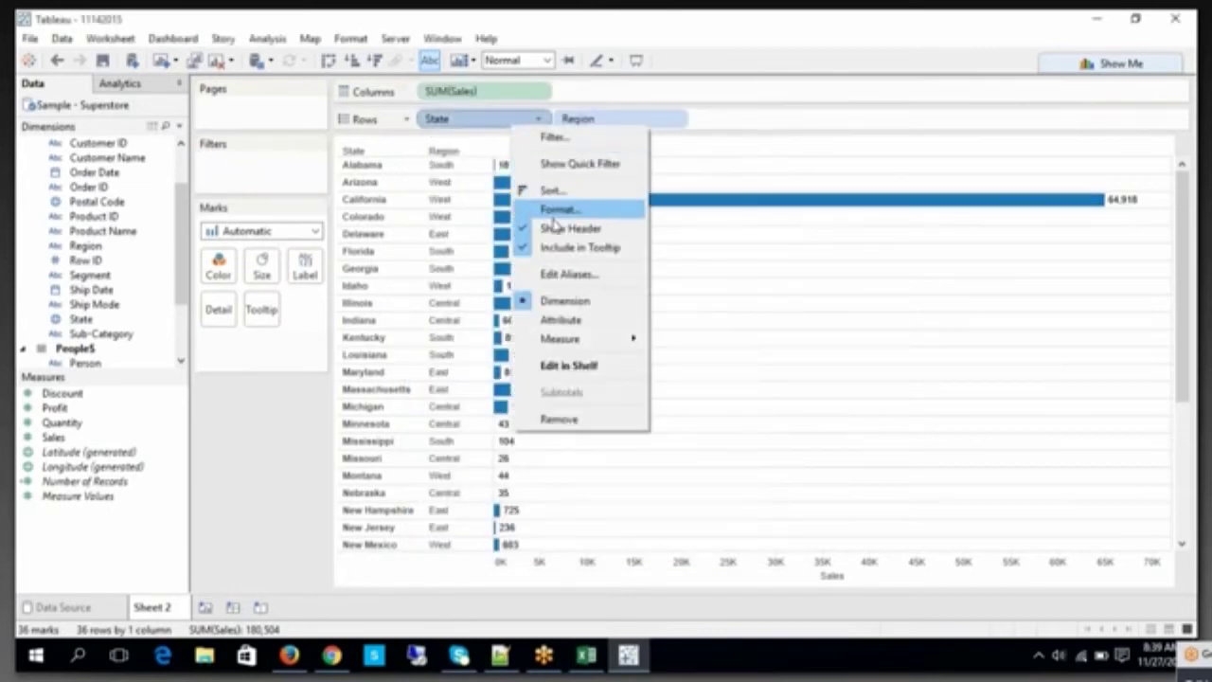
pyautogui.click(568, 169)
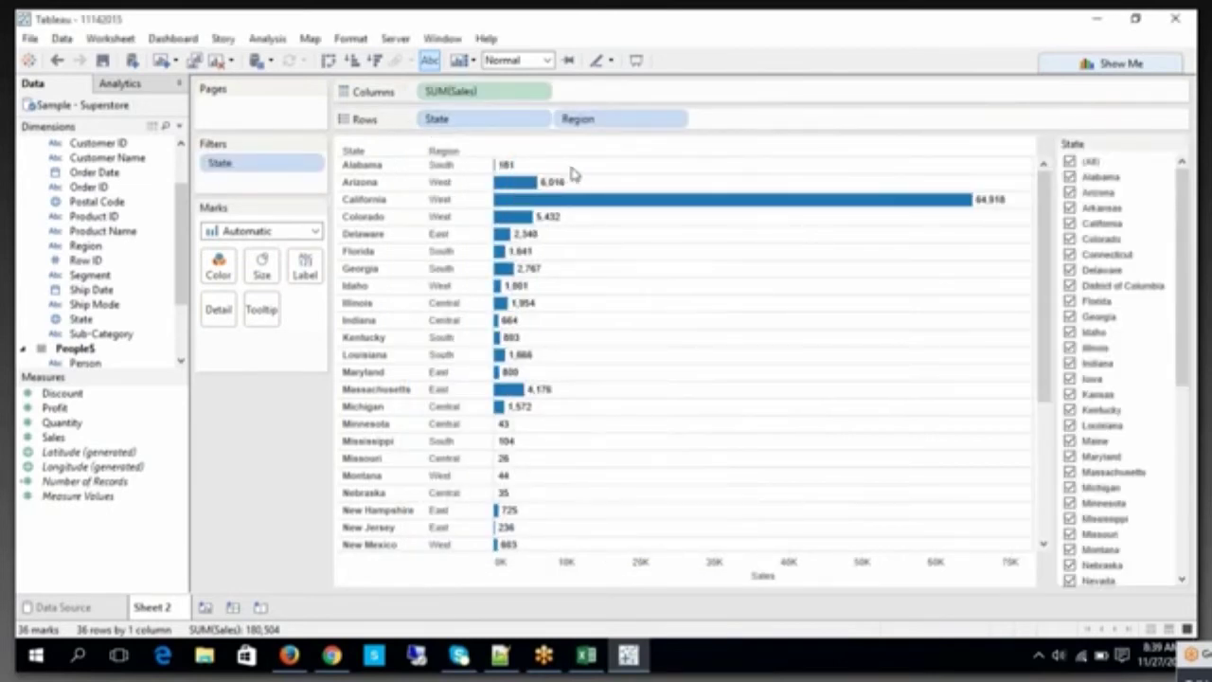
pyautogui.rightClick(607, 123)
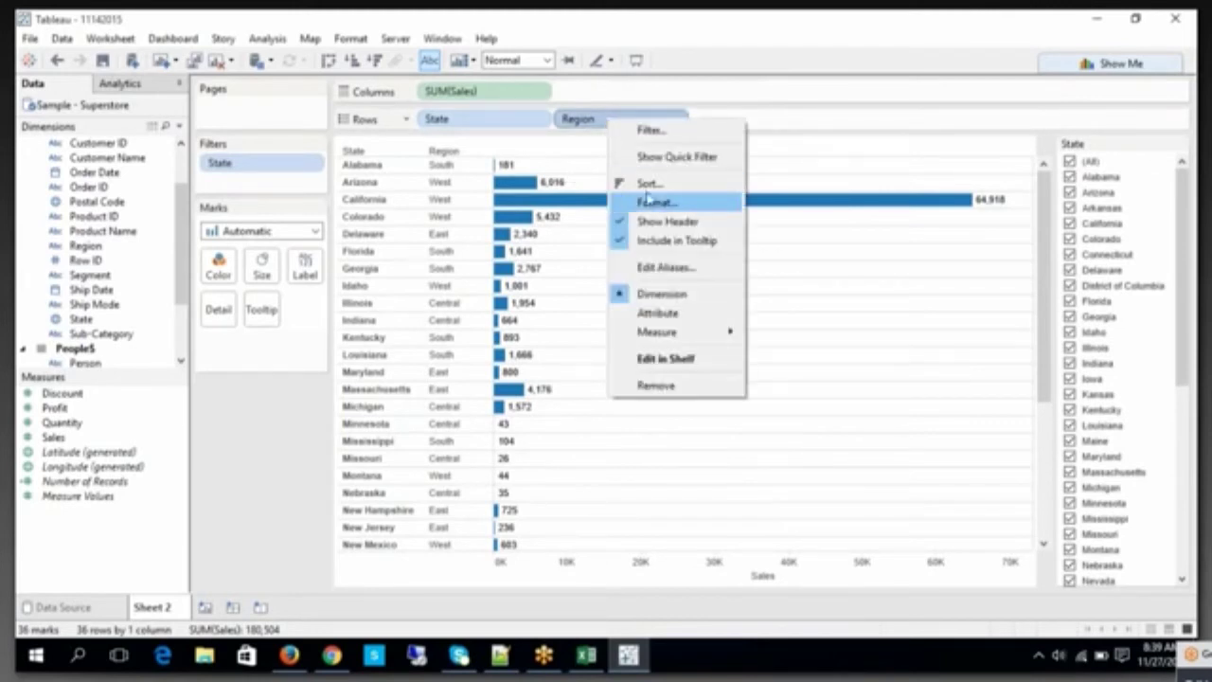
pyautogui.click(666, 157)
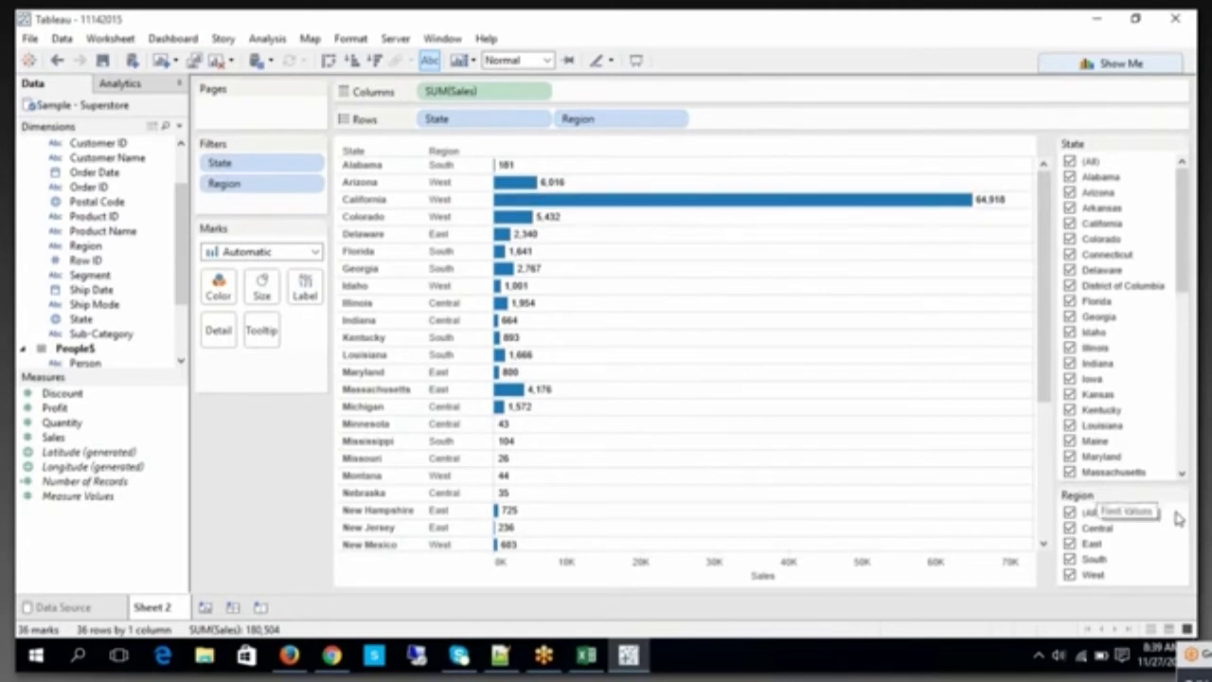
# Step: Uncheck Alabama and Arizona in the State quick filter, then restore the full state selection
pyautogui.moveTo(1182, 265); pyautogui.dragTo(1172, 440)
pyautogui.moveTo(1183, 390); pyautogui.dragTo(1195, 175)
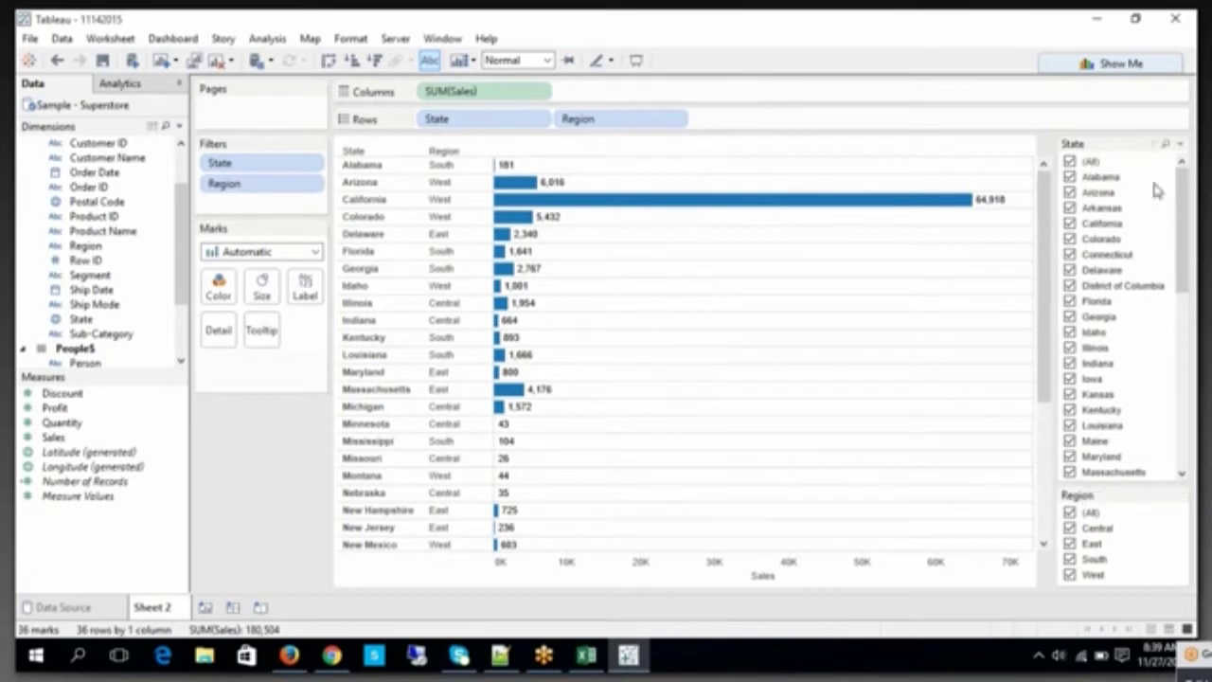
pyautogui.click(1070, 177)
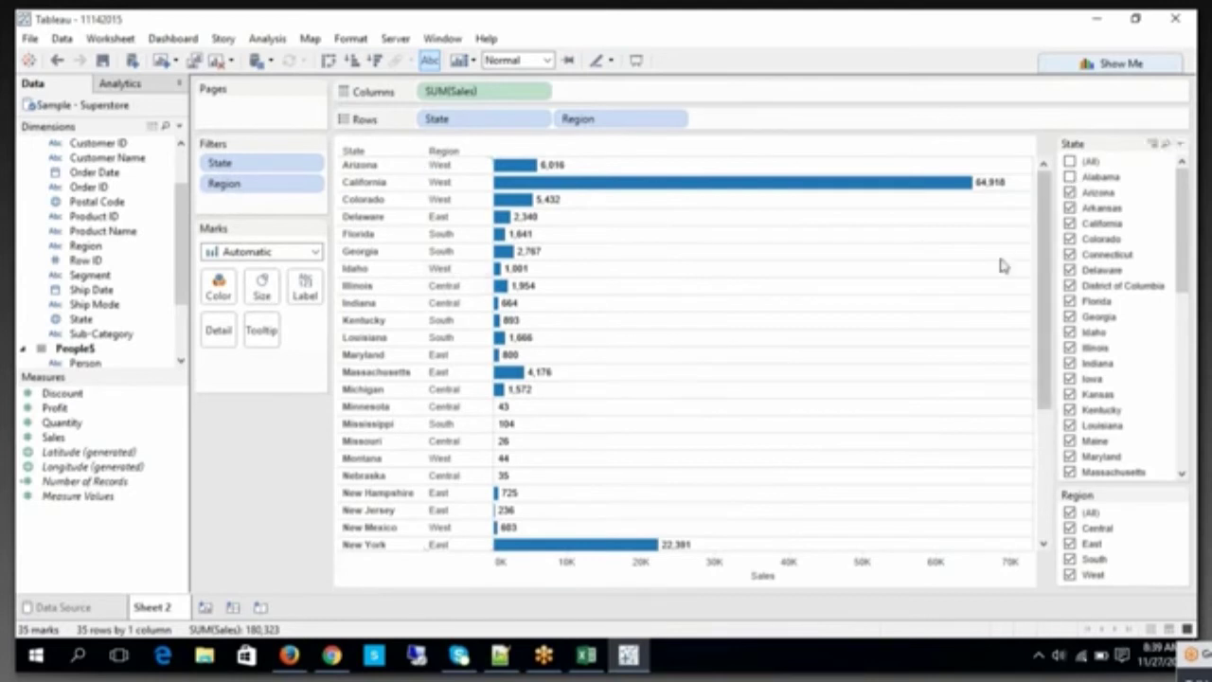
pyautogui.click(1070, 192)
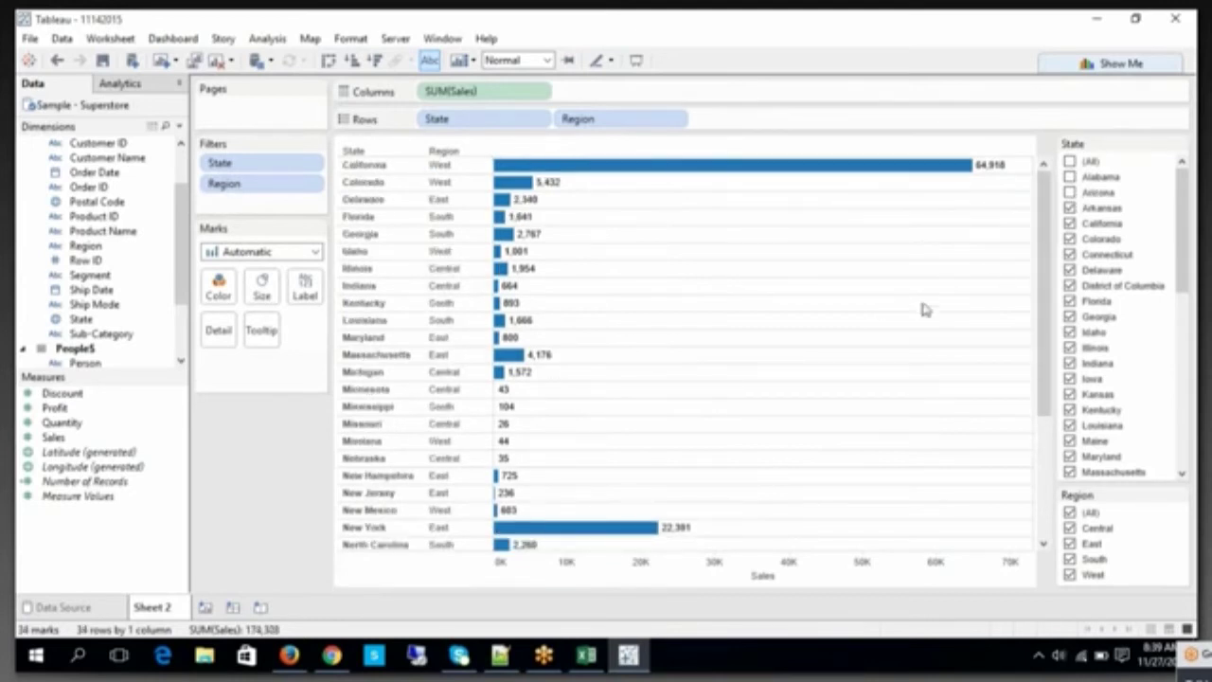
pyautogui.click(1070, 207)
pyautogui.click(1070, 192)
pyautogui.click(1071, 177)
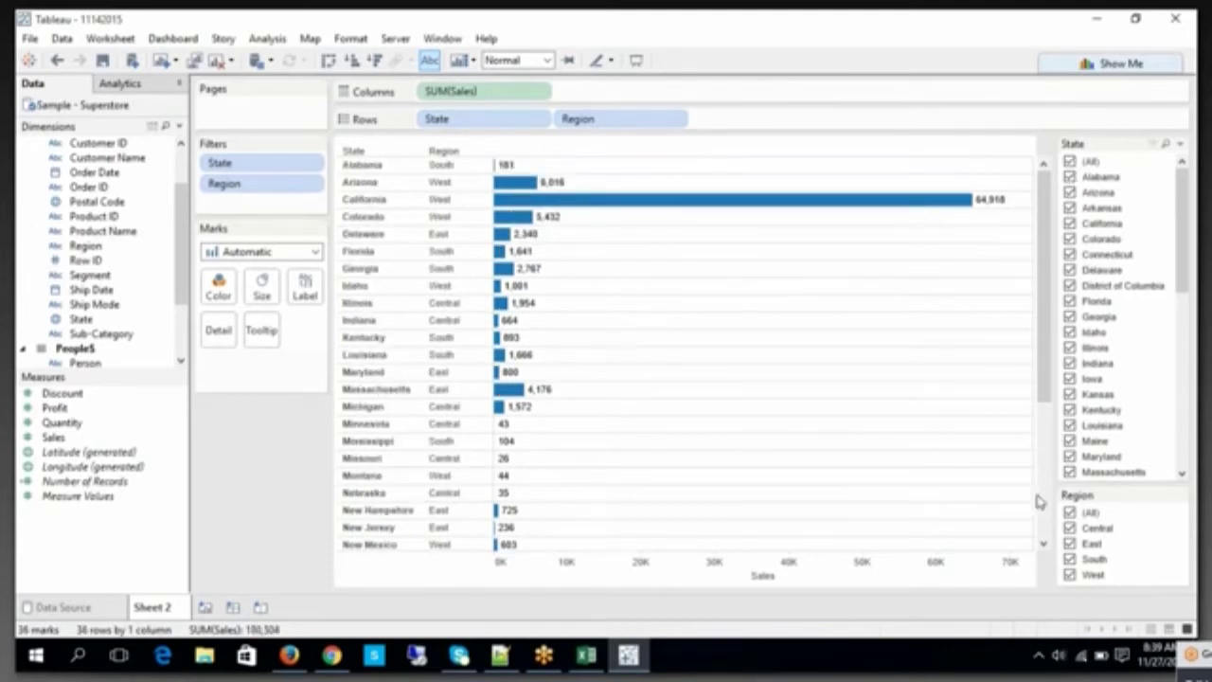
# Step: Place the Region quick filter above the State filter and uncheck Central in it
pyautogui.moveTo(1086, 499); pyautogui.dragTo(1116, 140)
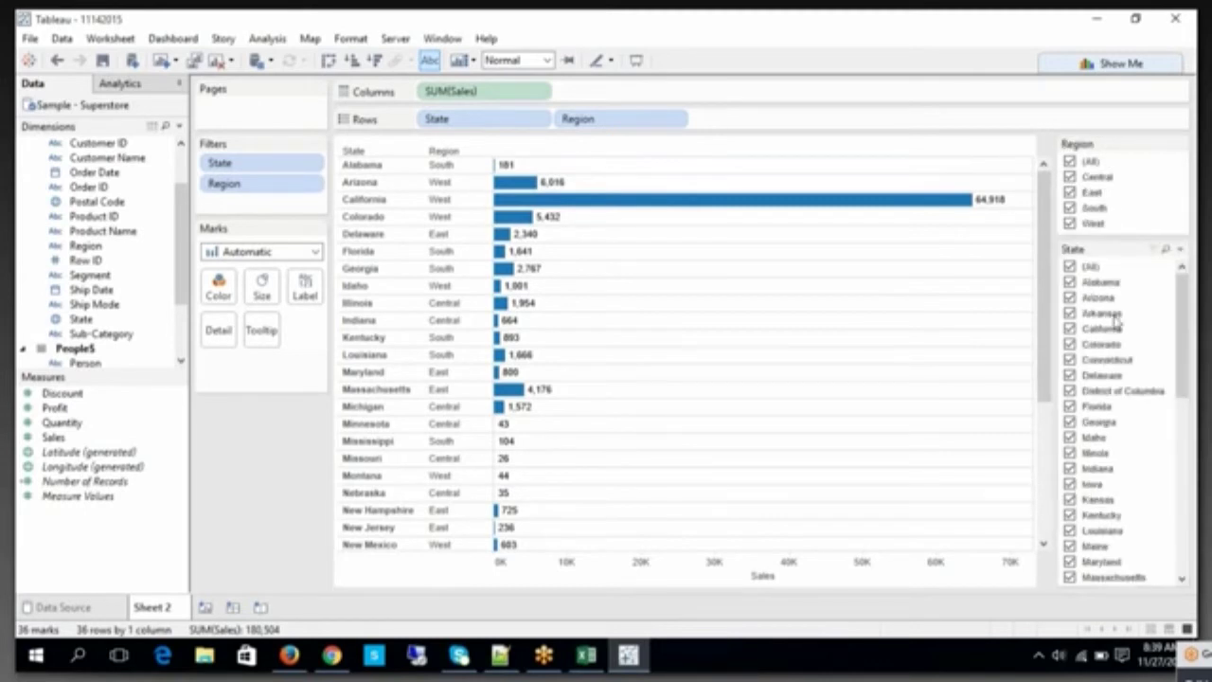
pyautogui.click(1071, 178)
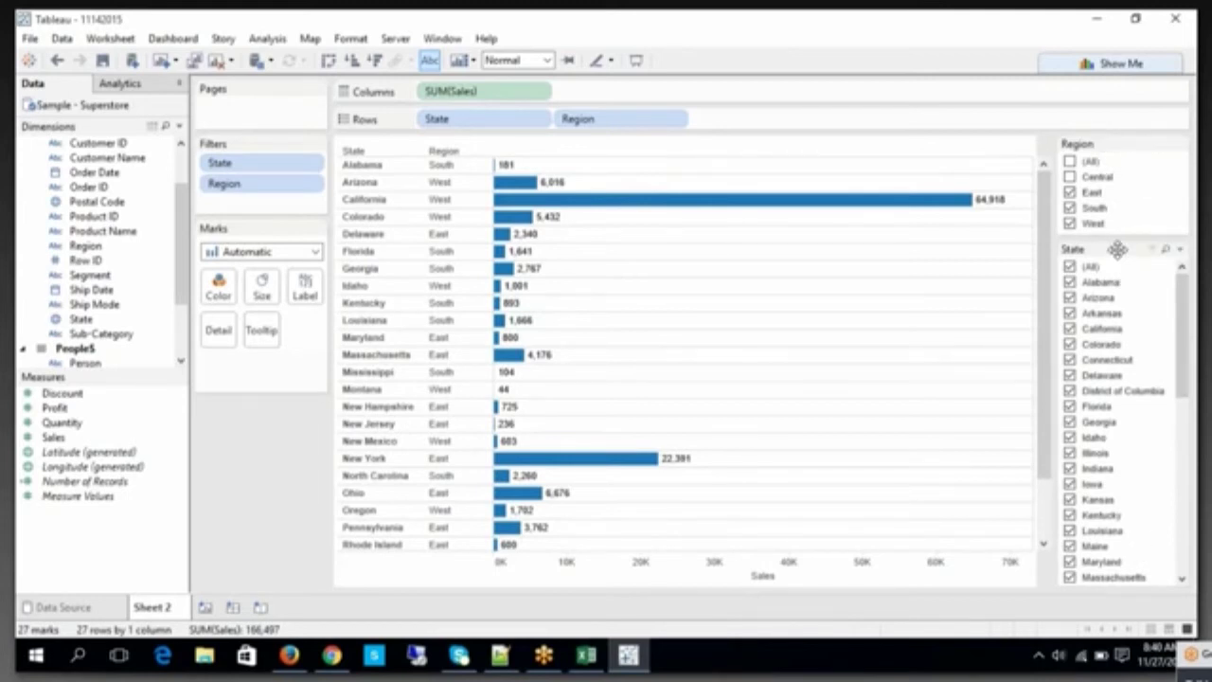
# Step: Keep the State quick filter on All values in database and review its list of states
pyautogui.click(1180, 250)
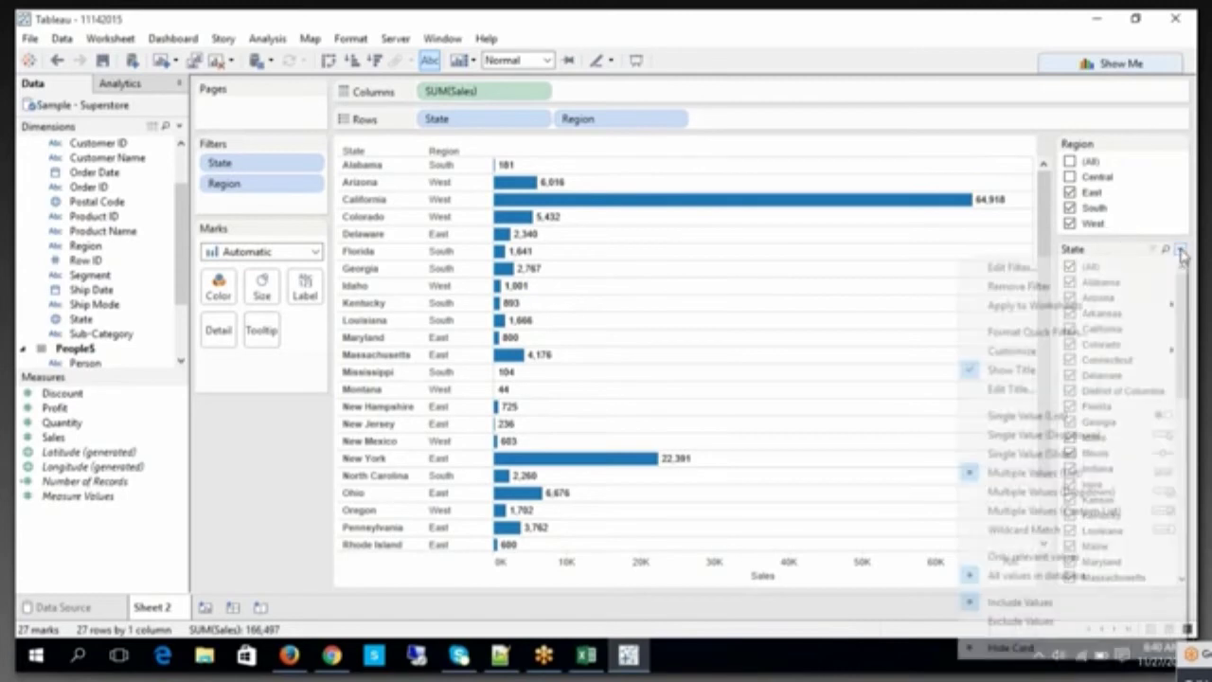
pyautogui.click(1046, 577)
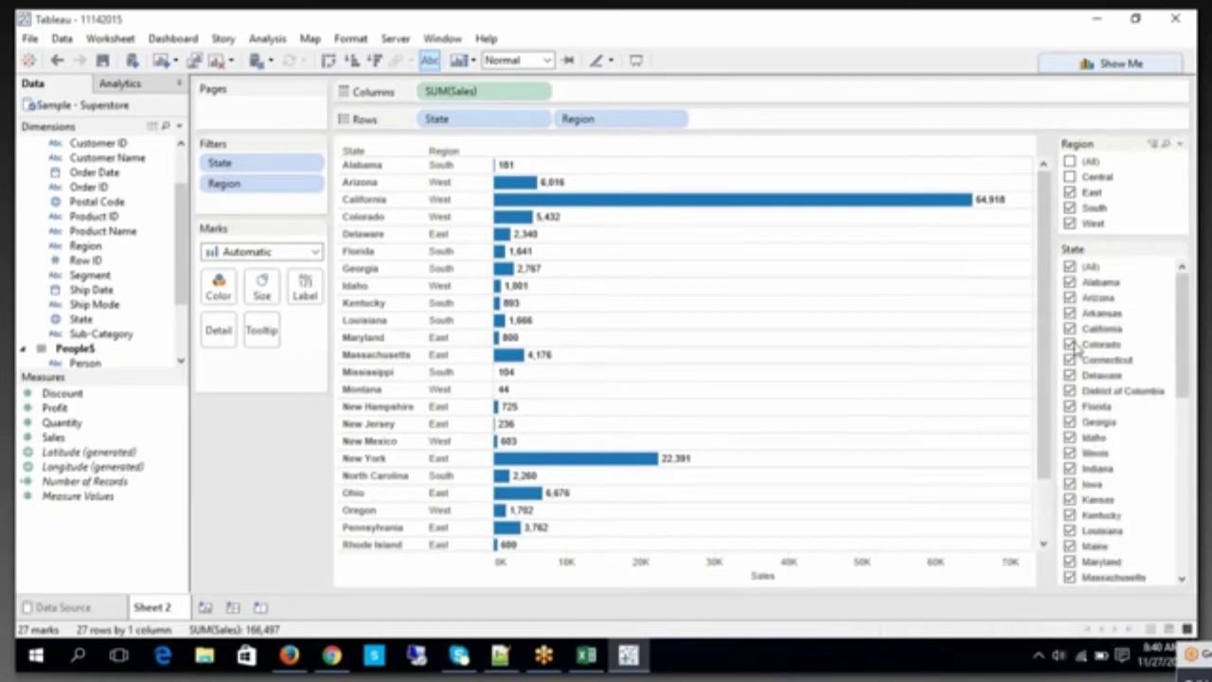
pyautogui.scroll(-10, 1182, 311)
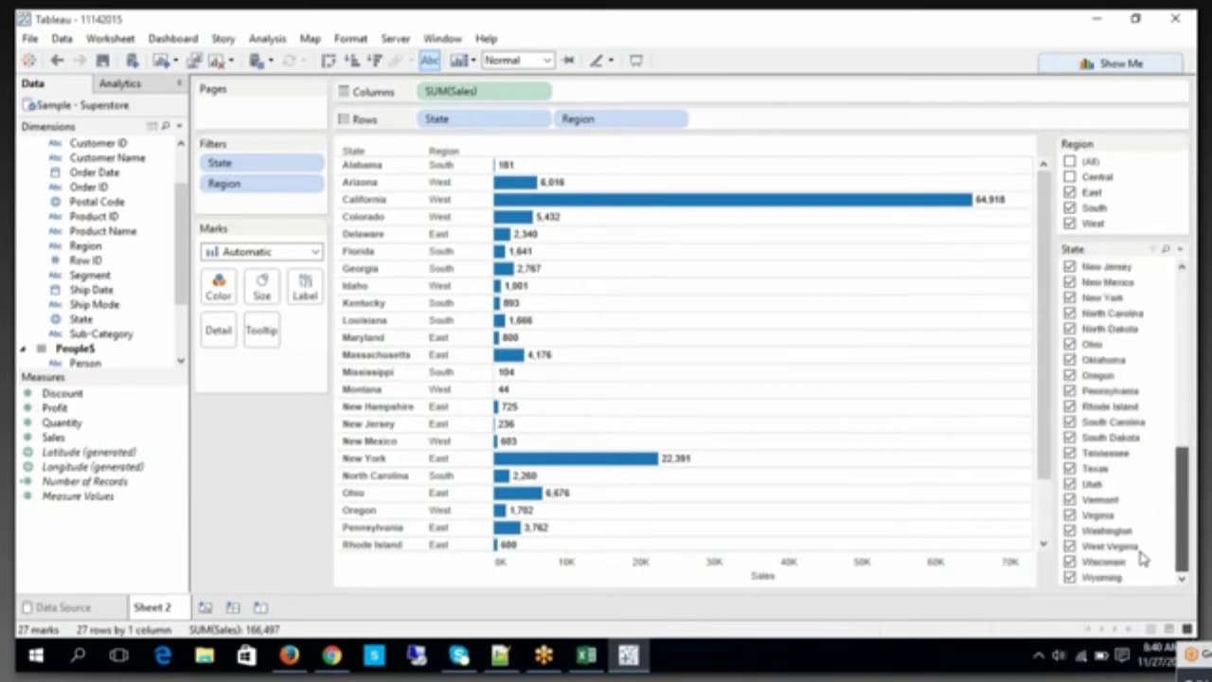
pyautogui.scroll(10, 1122, 421)
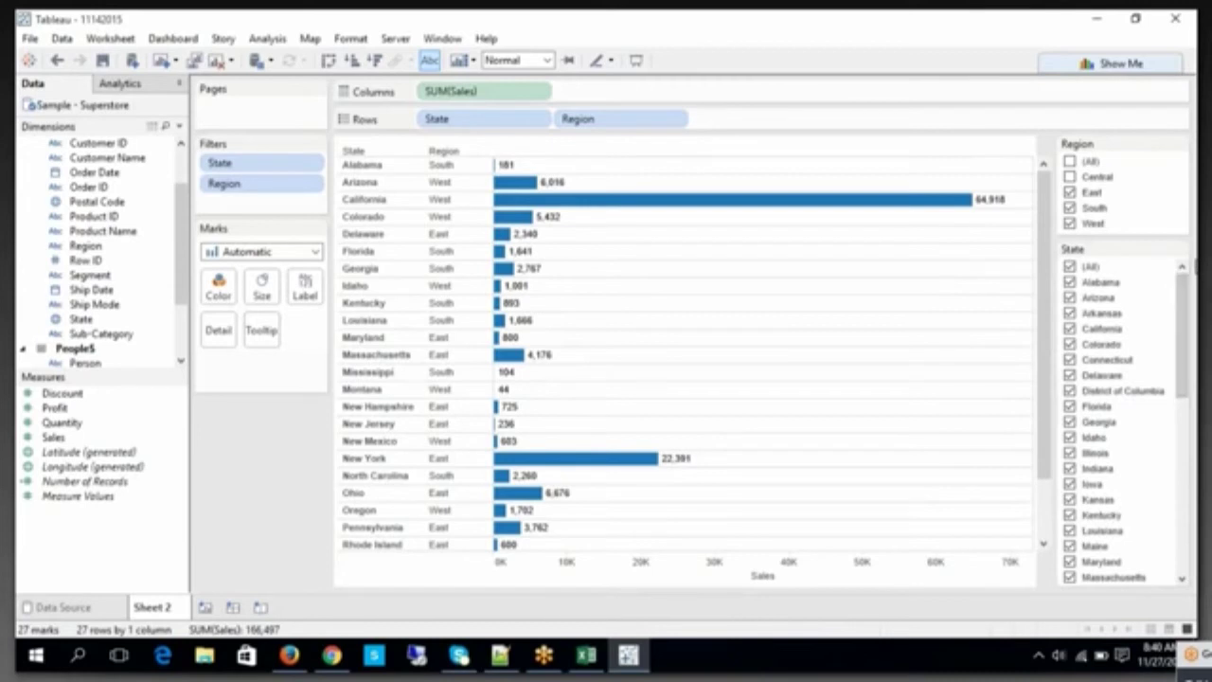
# Step: Recheck Central in the Region quick filter, then uncheck and recheck East
pyautogui.click(1070, 176)
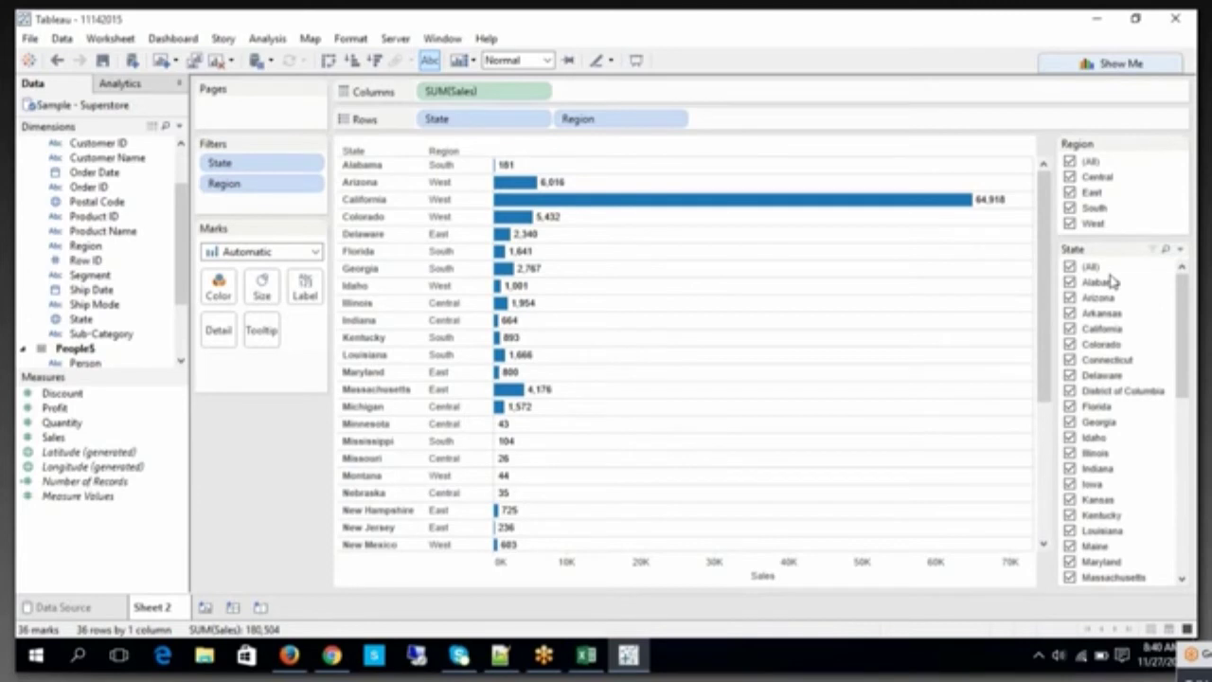
pyautogui.click(1070, 193)
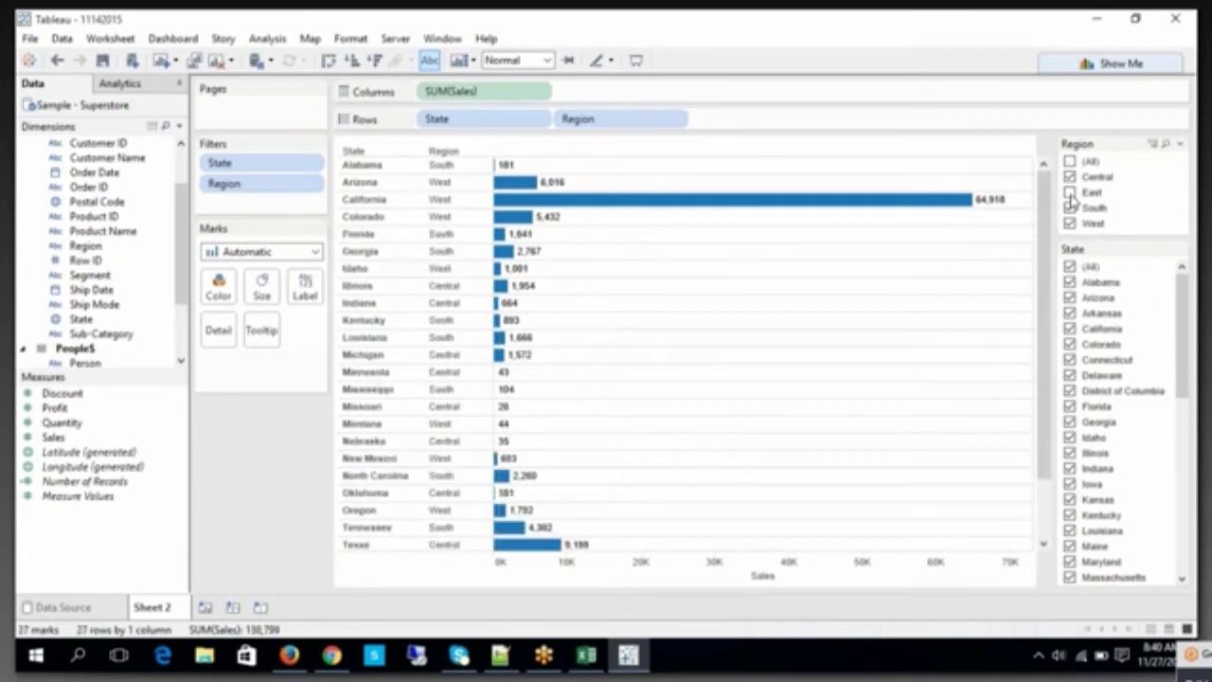
pyautogui.click(1070, 193)
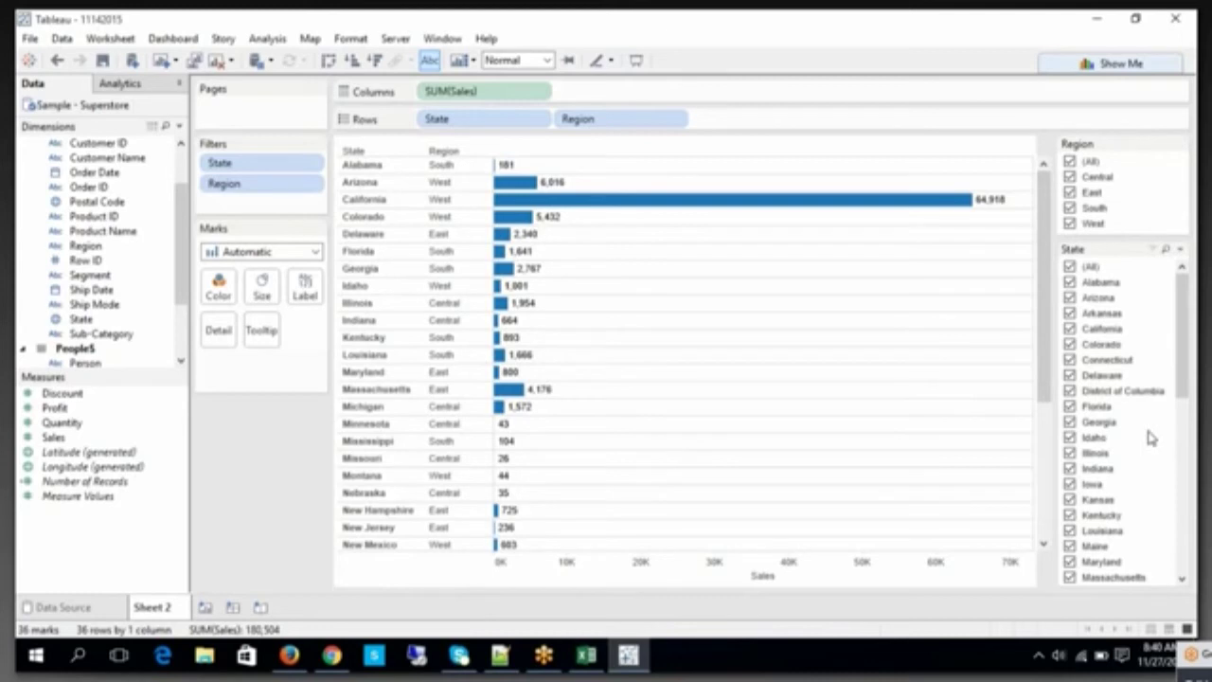
# Step: View the Region quick filter's options, then highlight Only relevant values and All values in database in the Excel notes
pyautogui.click(1180, 144)
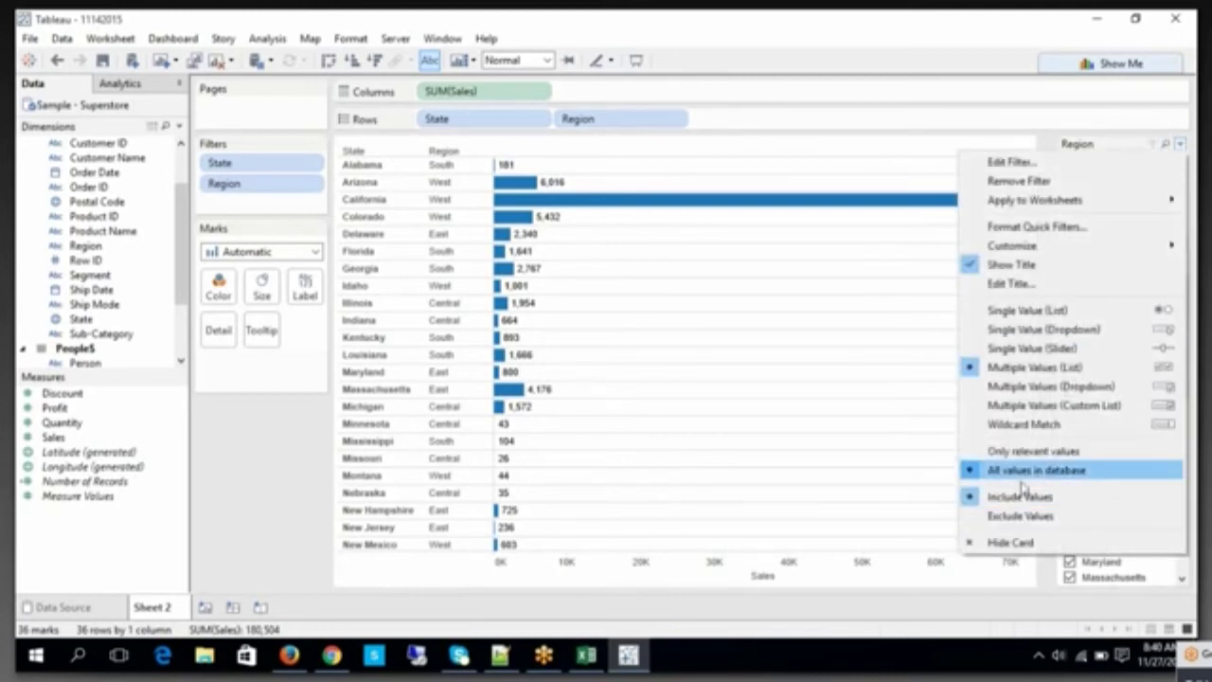
pyautogui.click(587, 654)
pyautogui.doubleClick(248, 426)
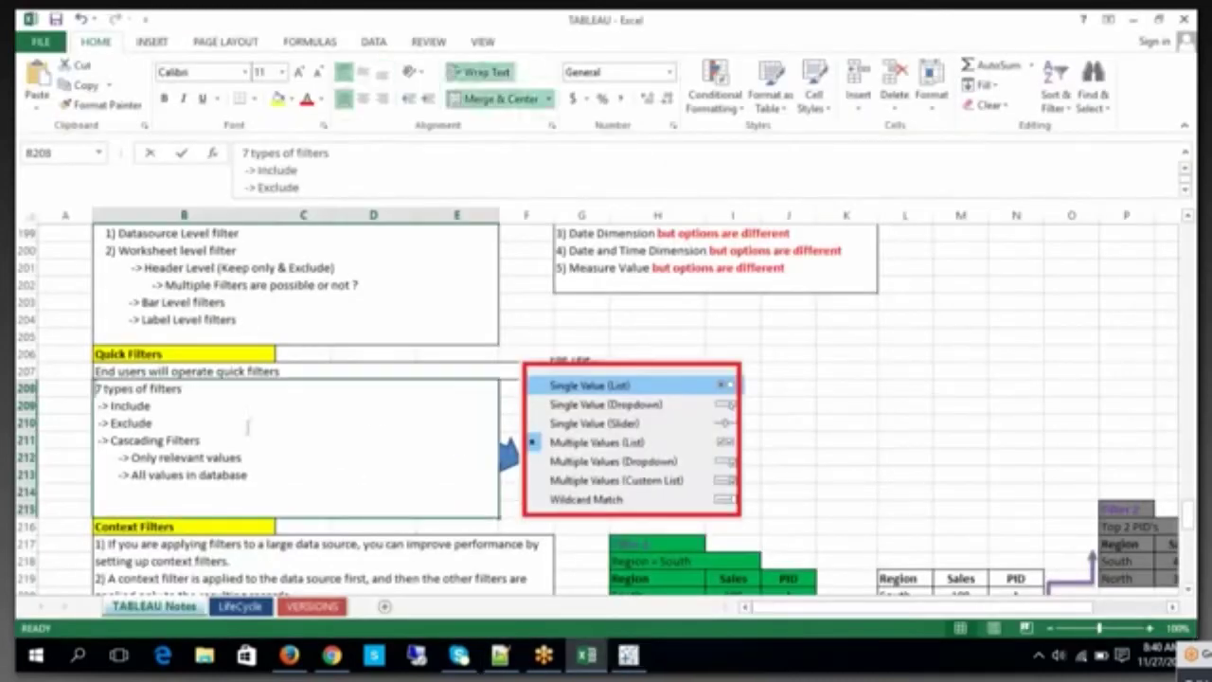
pyautogui.moveTo(243, 457); pyautogui.dragTo(131, 458)
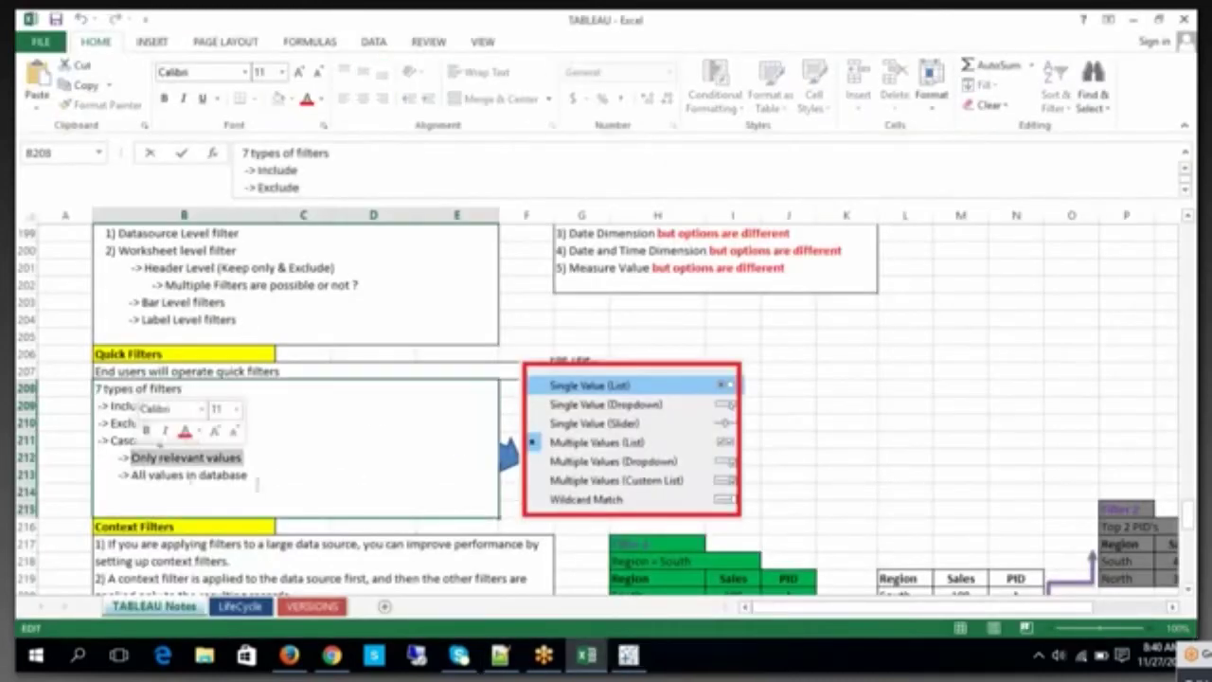
pyautogui.click(183, 489)
pyautogui.moveTo(183, 489); pyautogui.dragTo(138, 483)
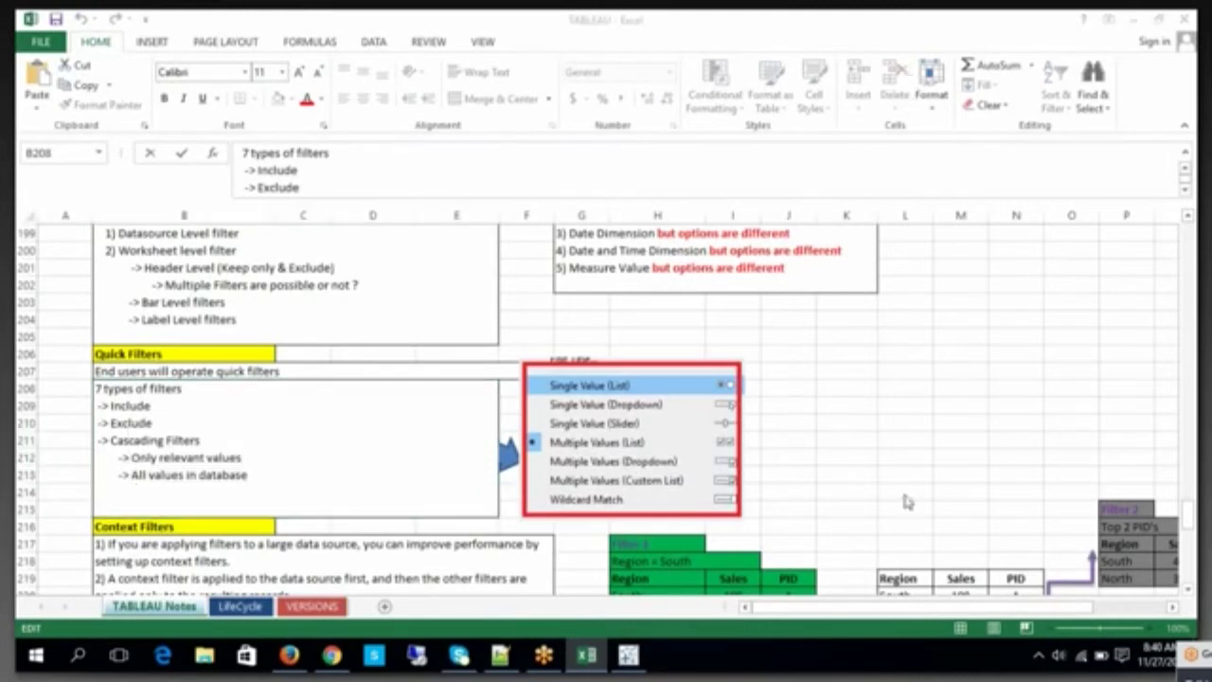
pyautogui.hotkey('alt', 'Tab')
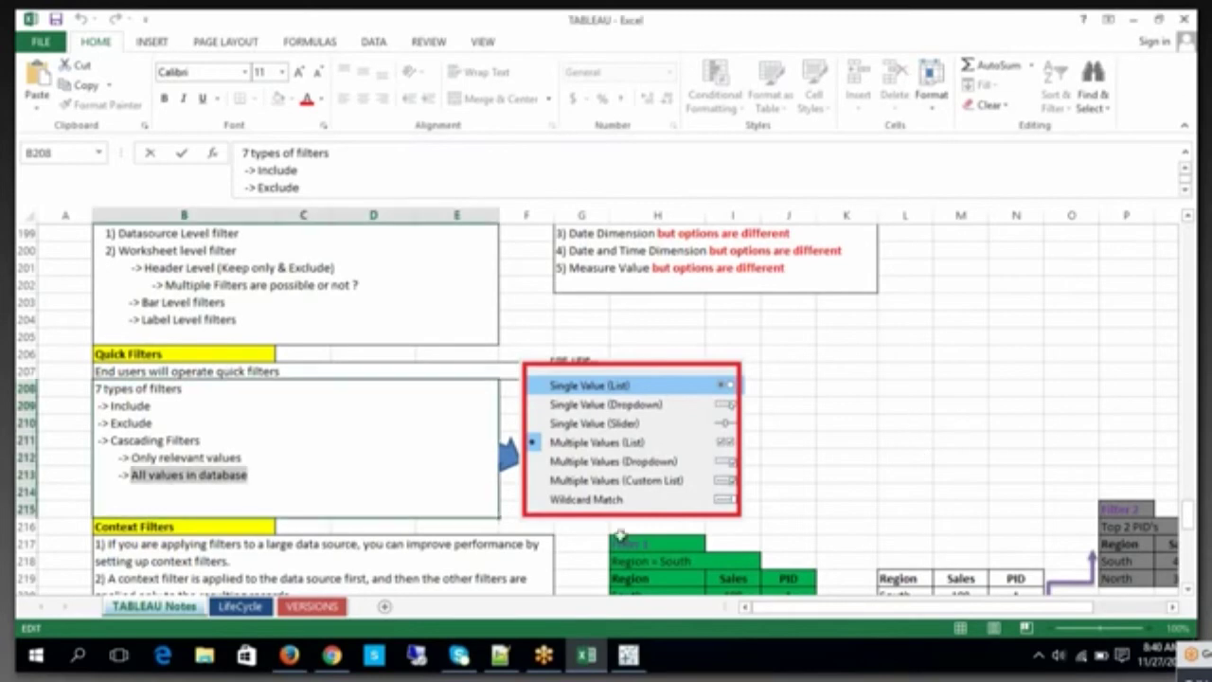
# Step: Switch to Tableau and set the State quick filter to Only relevant values
pyautogui.click(628, 655)
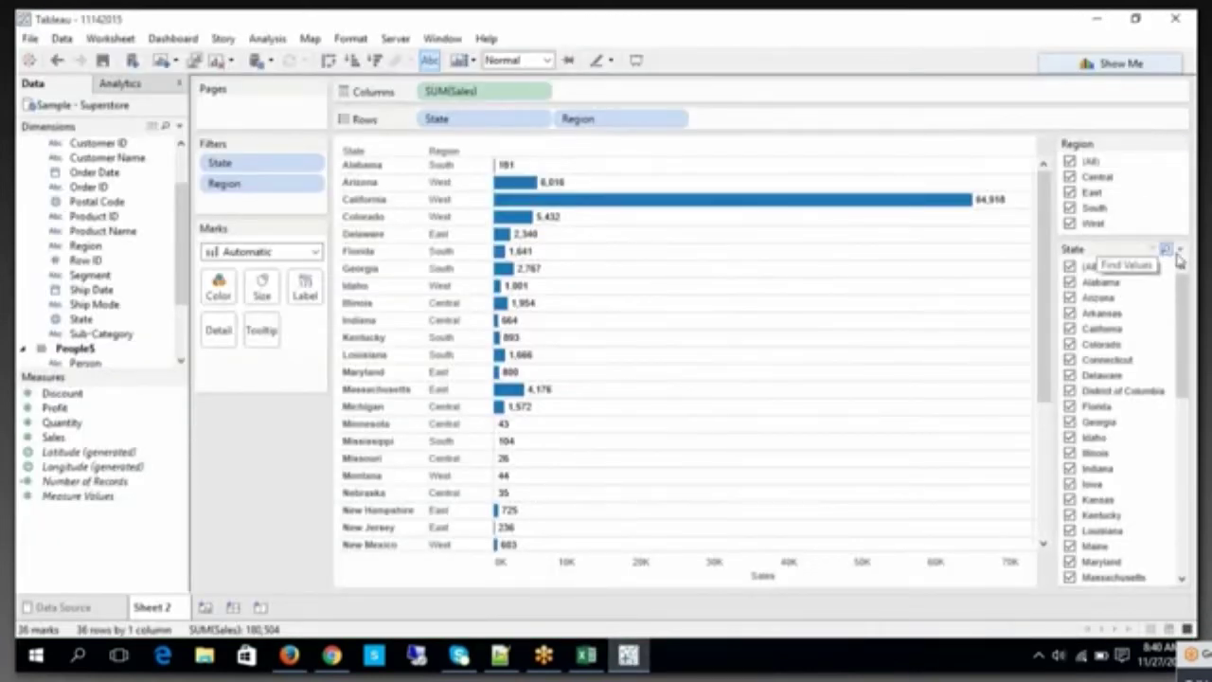
pyautogui.click(1179, 250)
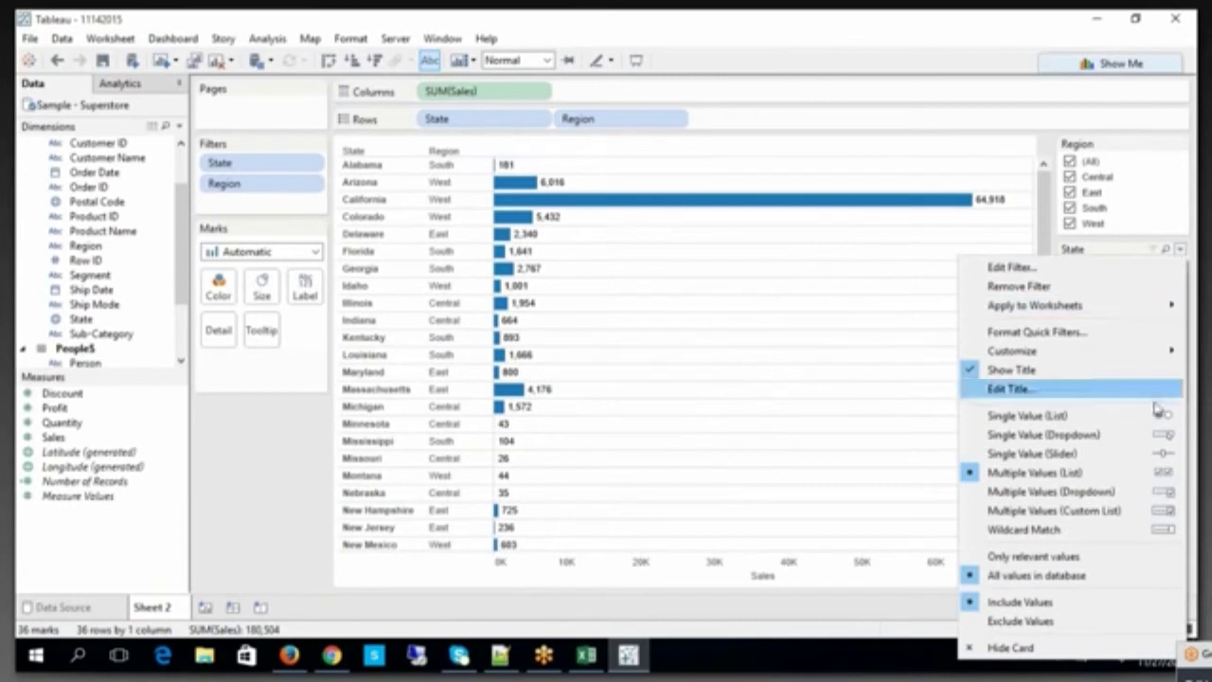
pyautogui.click(1086, 558)
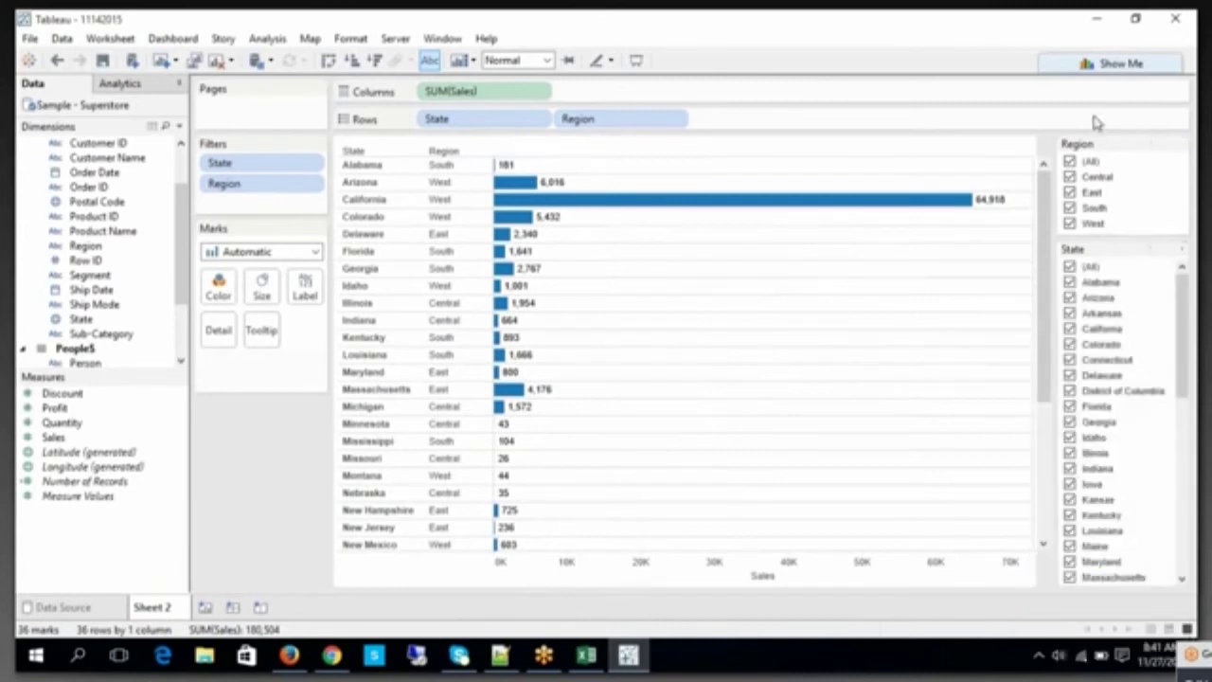
# Step: Clear all regions in the Region quick filter, select only Central, and change the selection to only East
pyautogui.click(1069, 163)
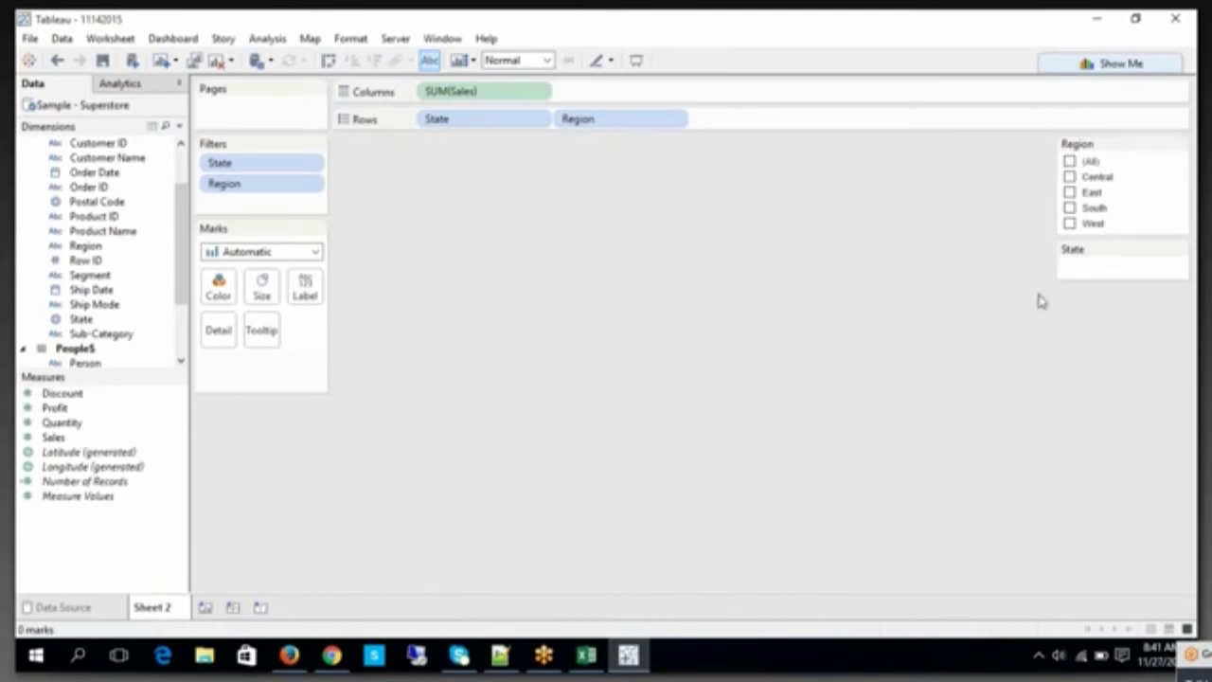
pyautogui.click(1070, 178)
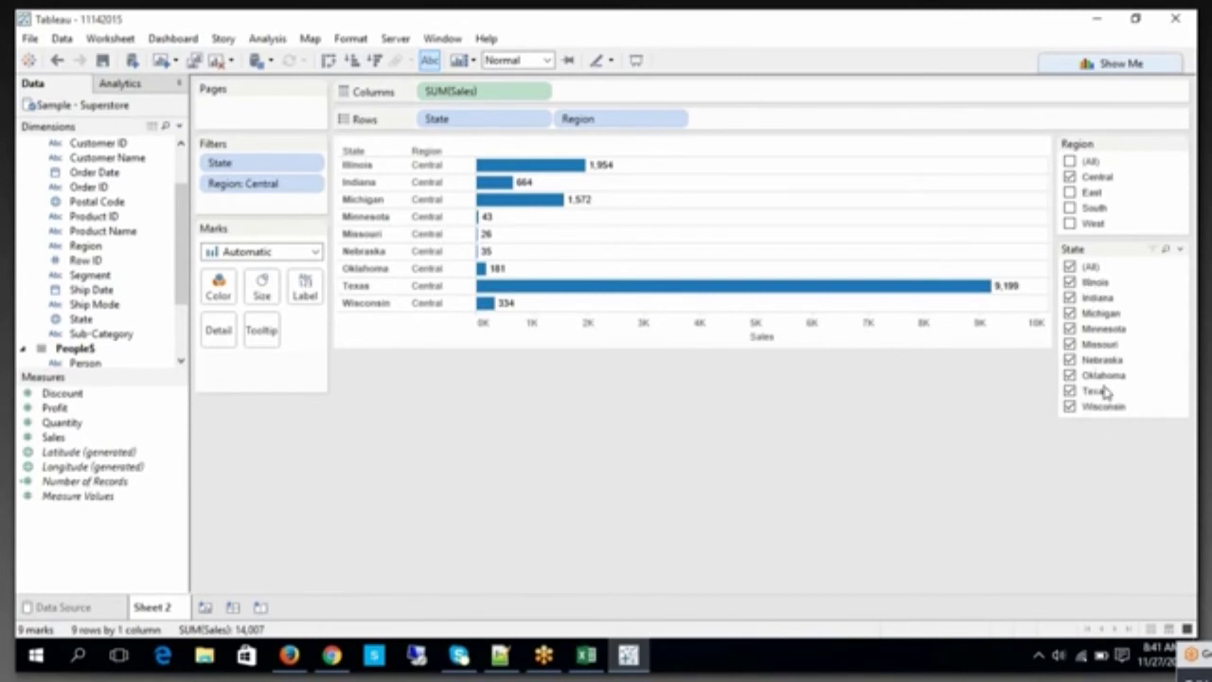
pyautogui.click(1070, 192)
pyautogui.click(1070, 177)
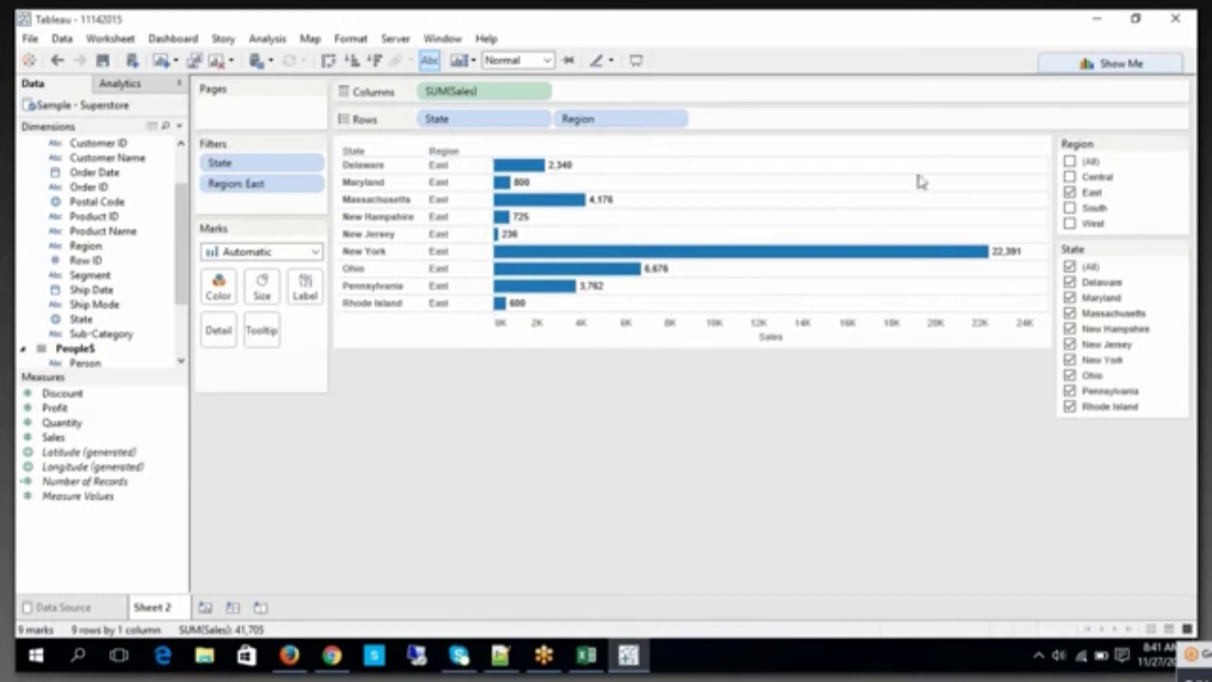
# Step: Check the State quick filter's value options, and change the Region selection to only South and finally only West
pyautogui.click(1179, 249)
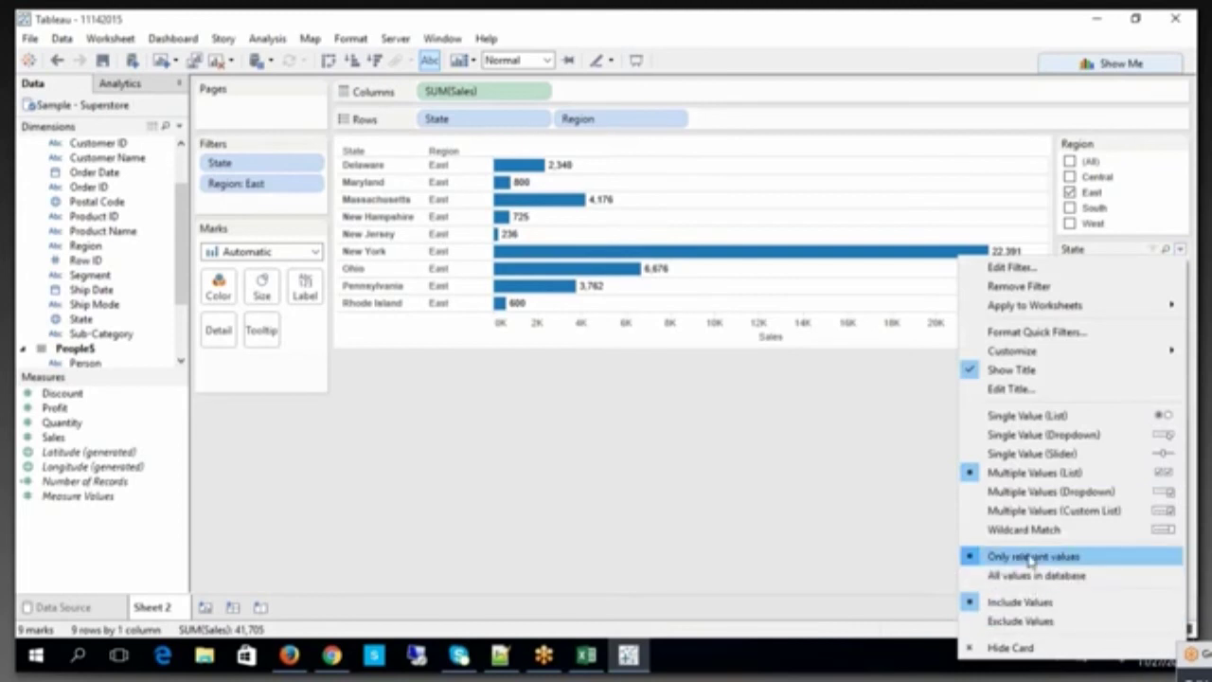
pyautogui.click(855, 540)
pyautogui.click(1070, 208)
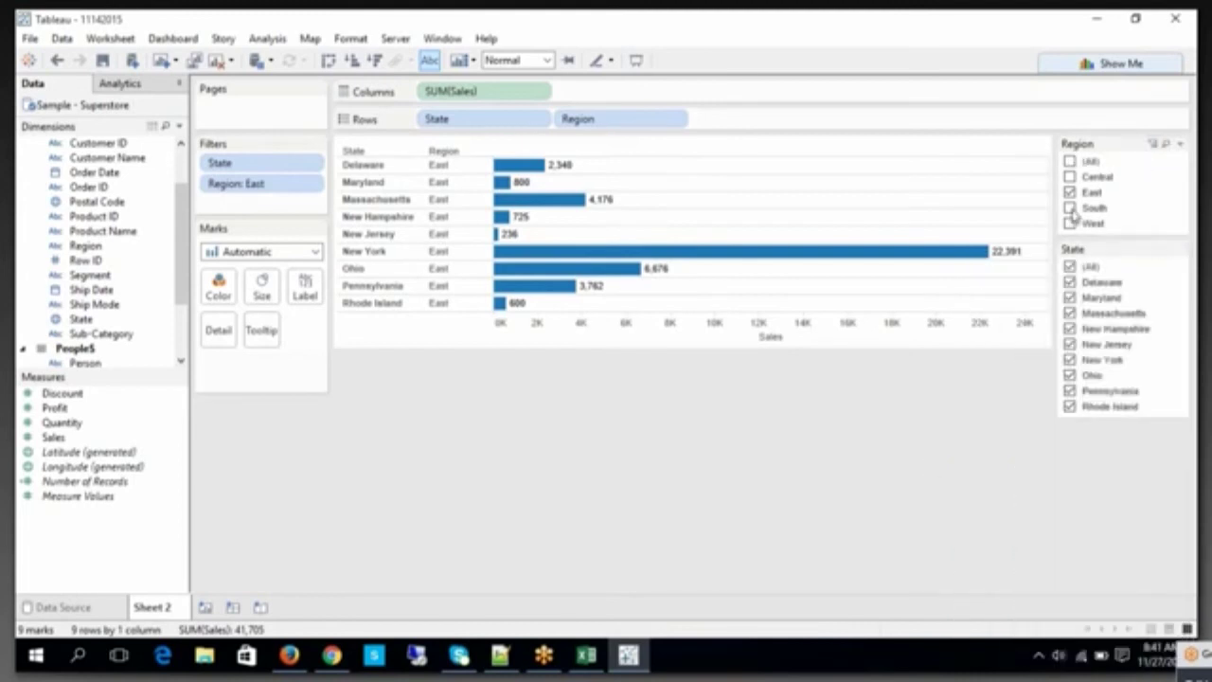
pyautogui.click(1070, 193)
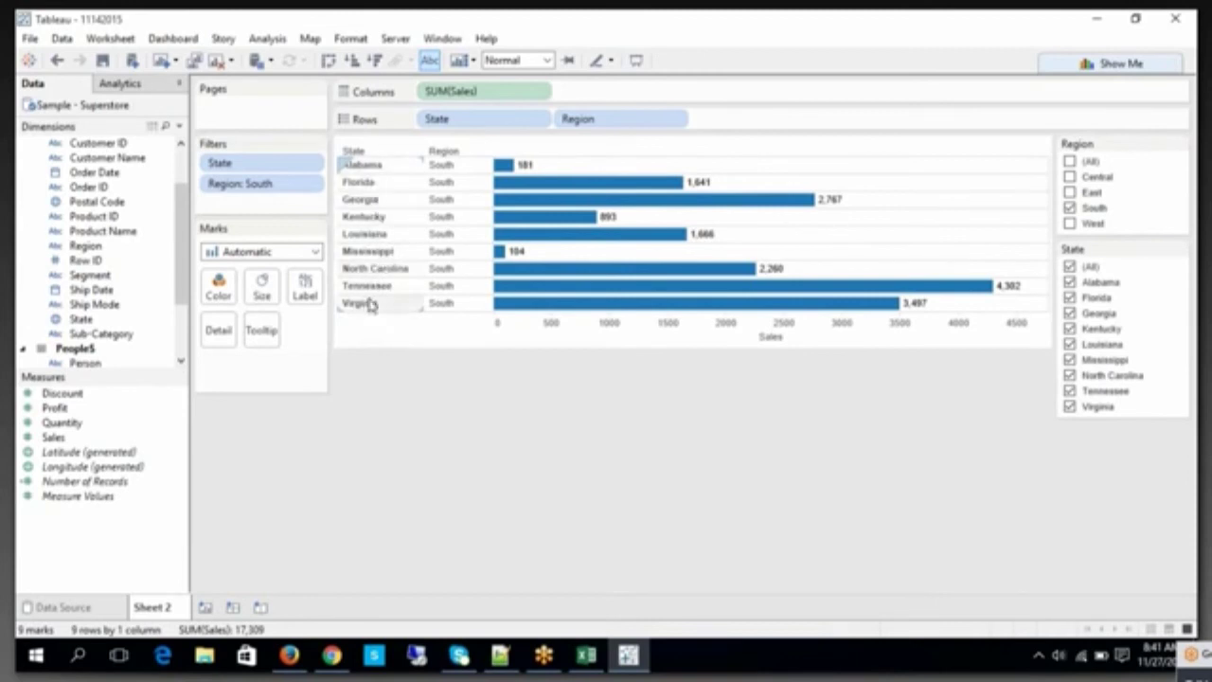
pyautogui.click(1071, 223)
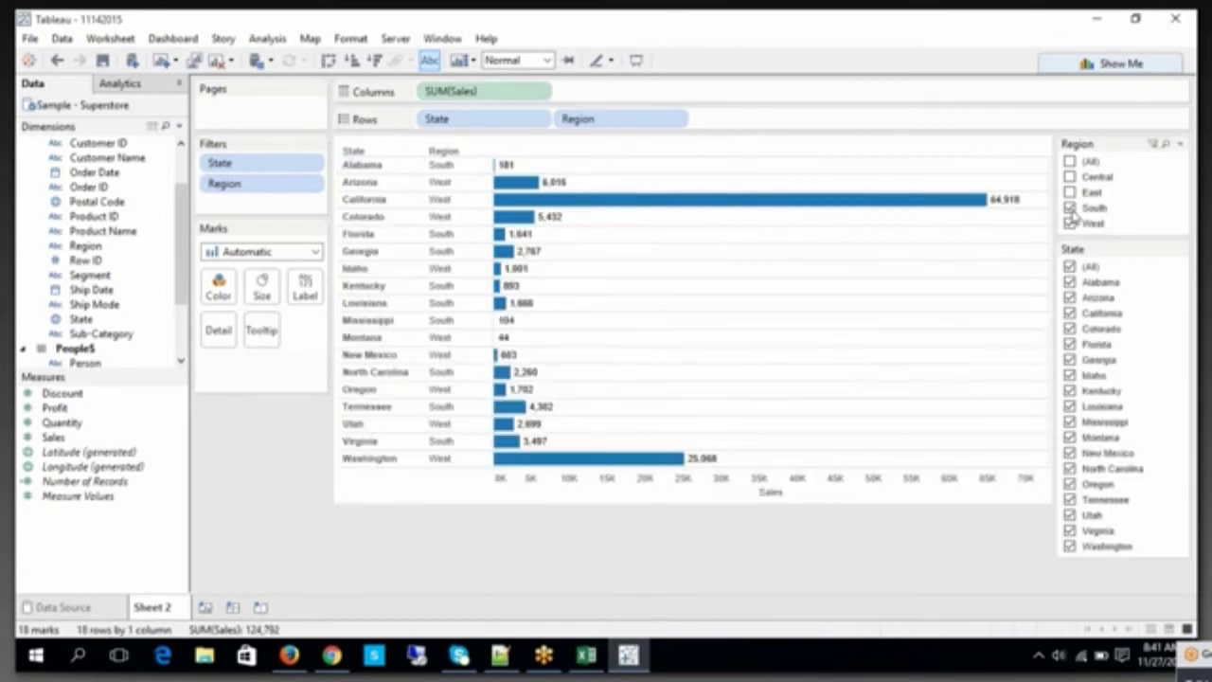
pyautogui.click(1071, 207)
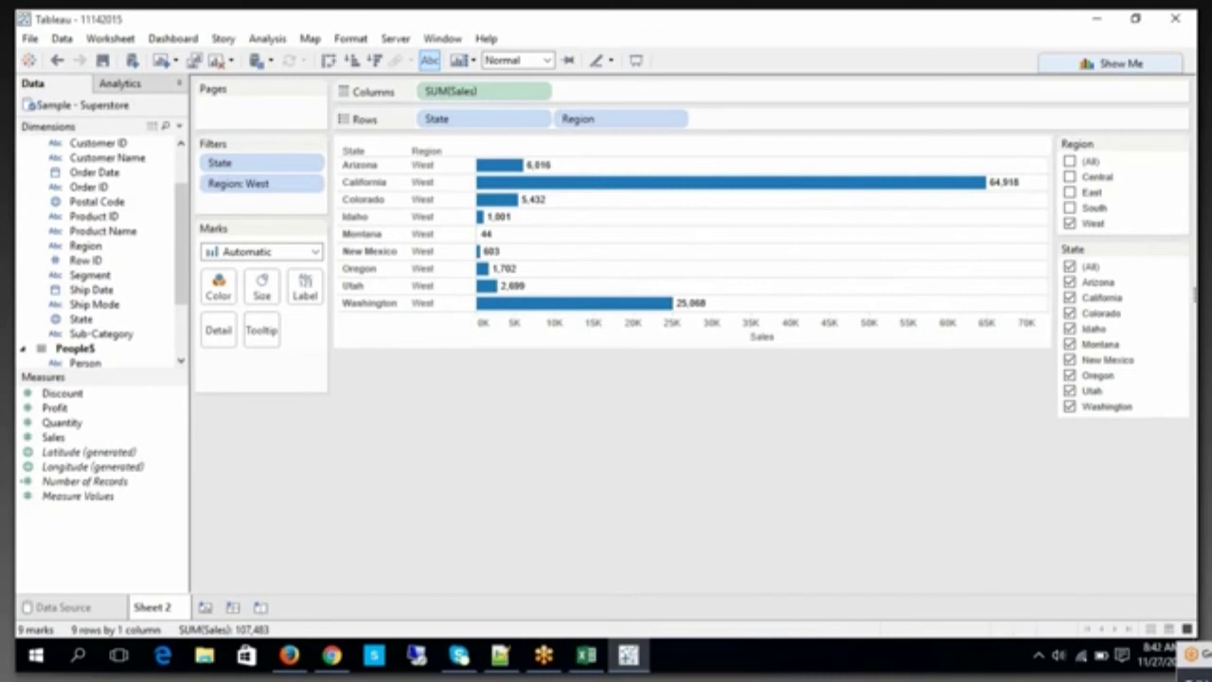
# Step: Set the State quick filter to All values in database and also check Central, East and South in the Region quick filter
pyautogui.click(1180, 250)
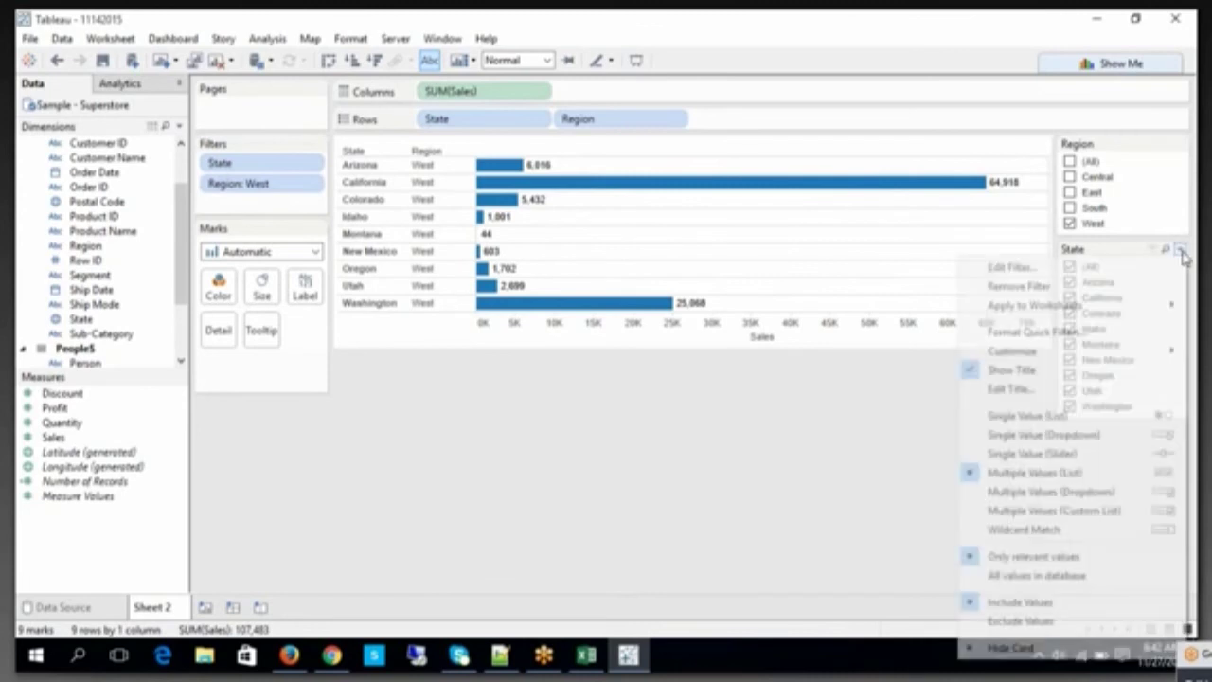
pyautogui.click(1085, 575)
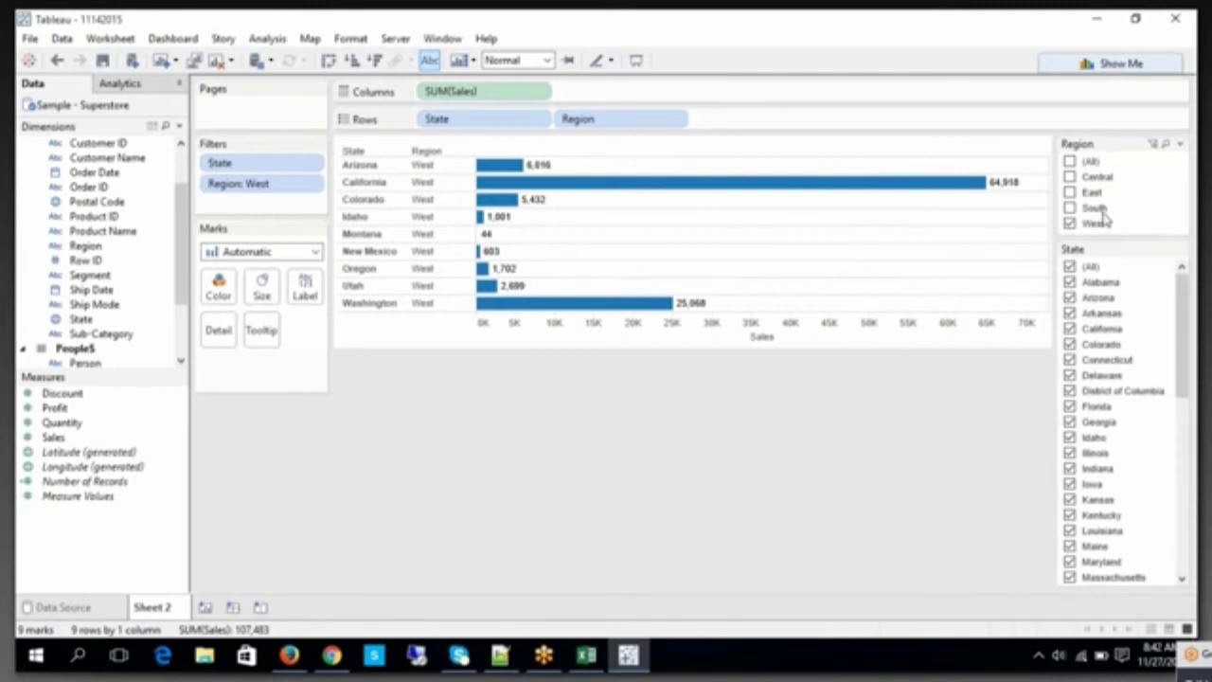
pyautogui.click(1071, 178)
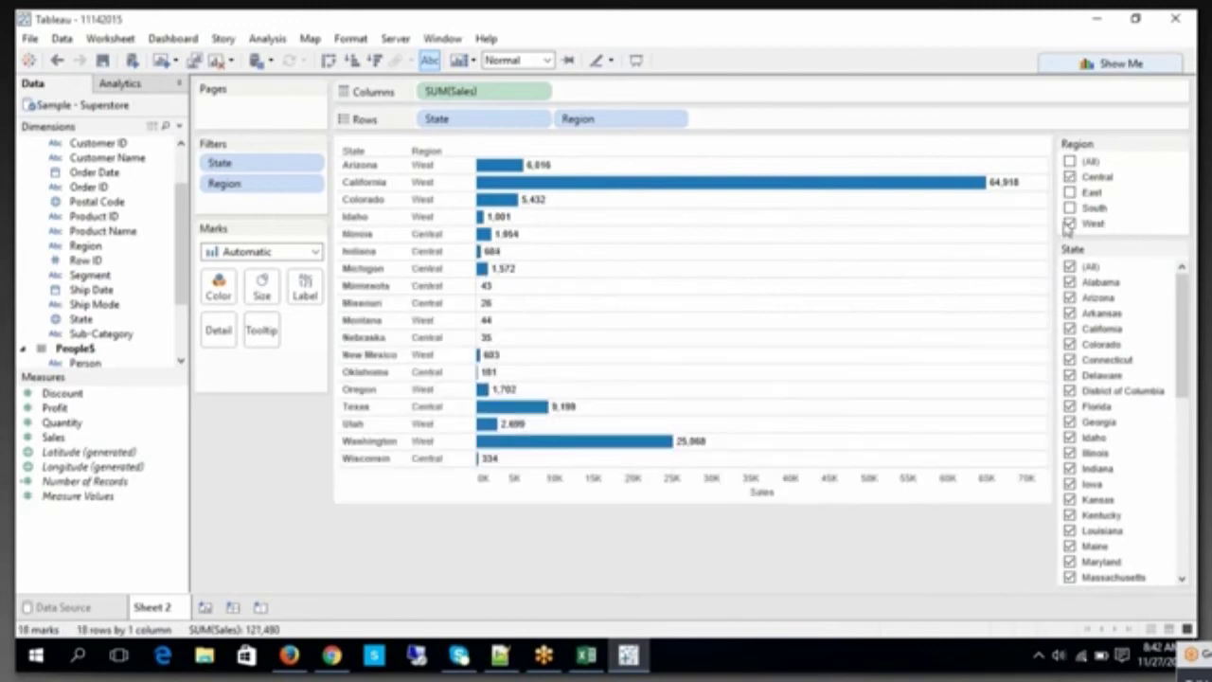
pyautogui.click(1070, 192)
pyautogui.click(1070, 207)
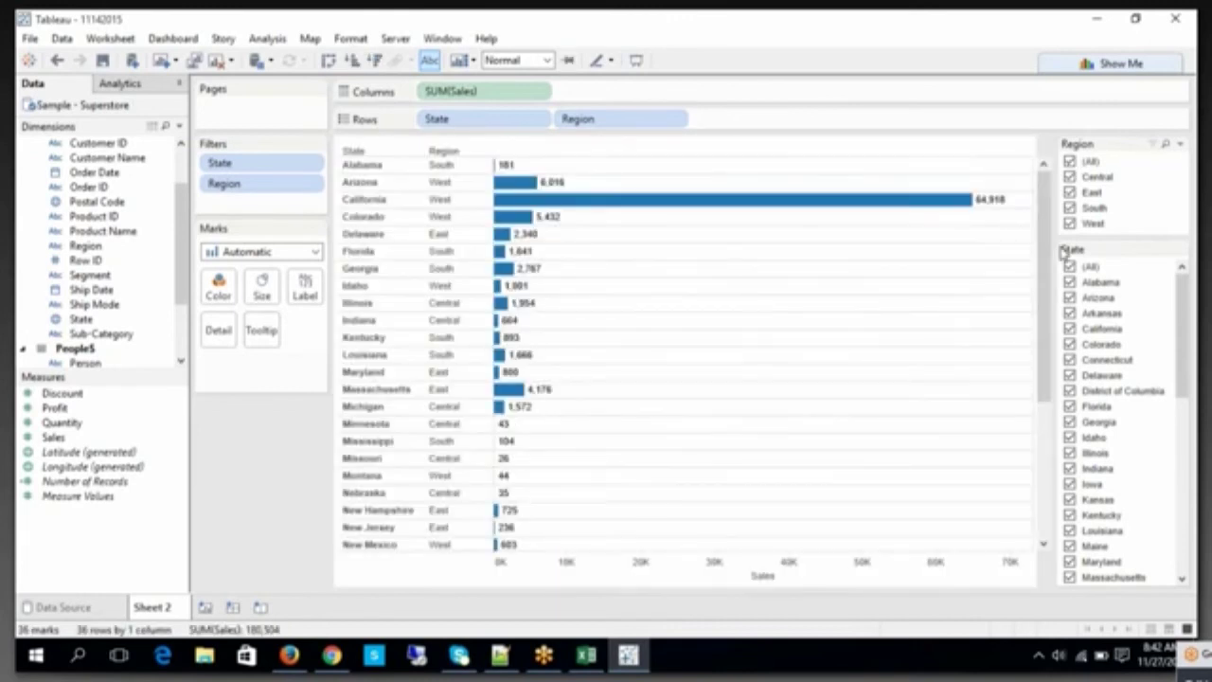
# Step: Uncheck East in the Region quick filter and review the states listed in the chart
pyautogui.scroll(-5, 609, 456)
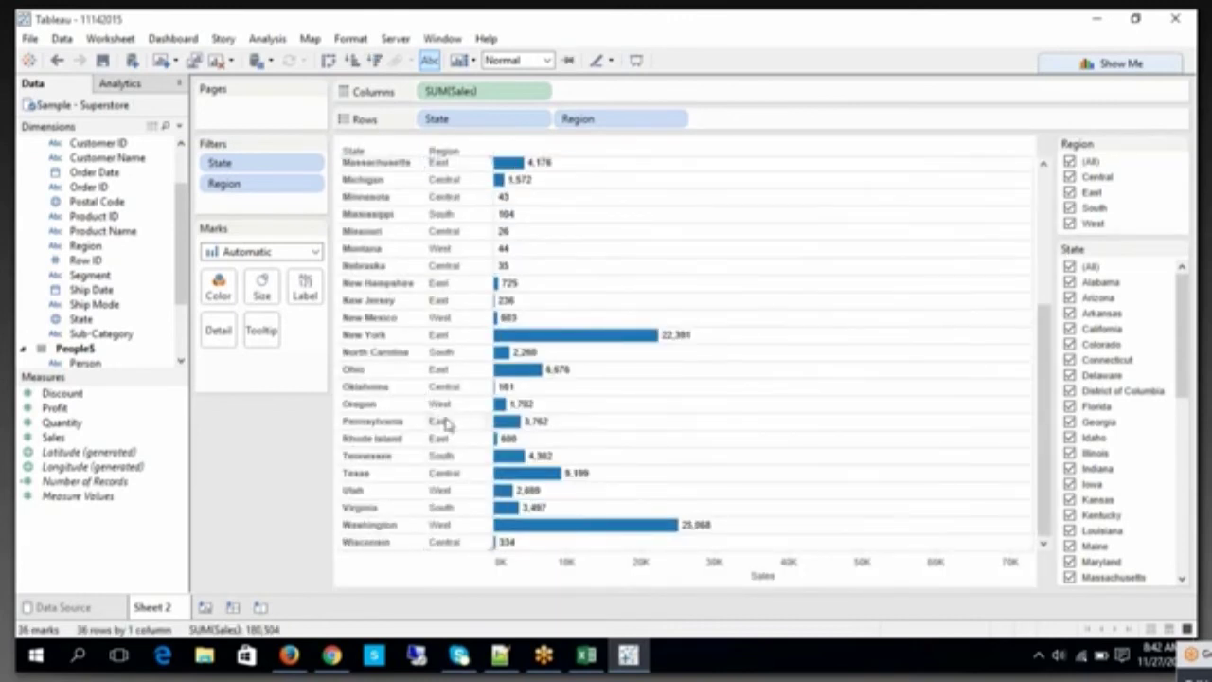
pyautogui.click(1070, 192)
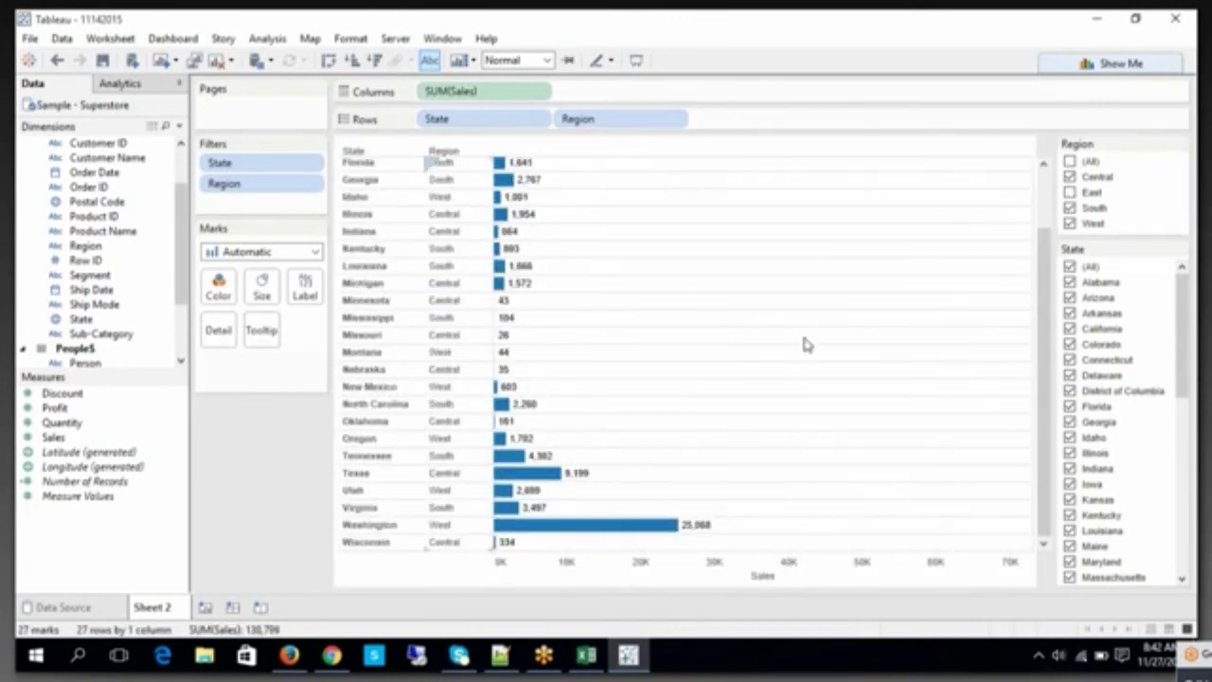
pyautogui.scroll(2, 804, 344)
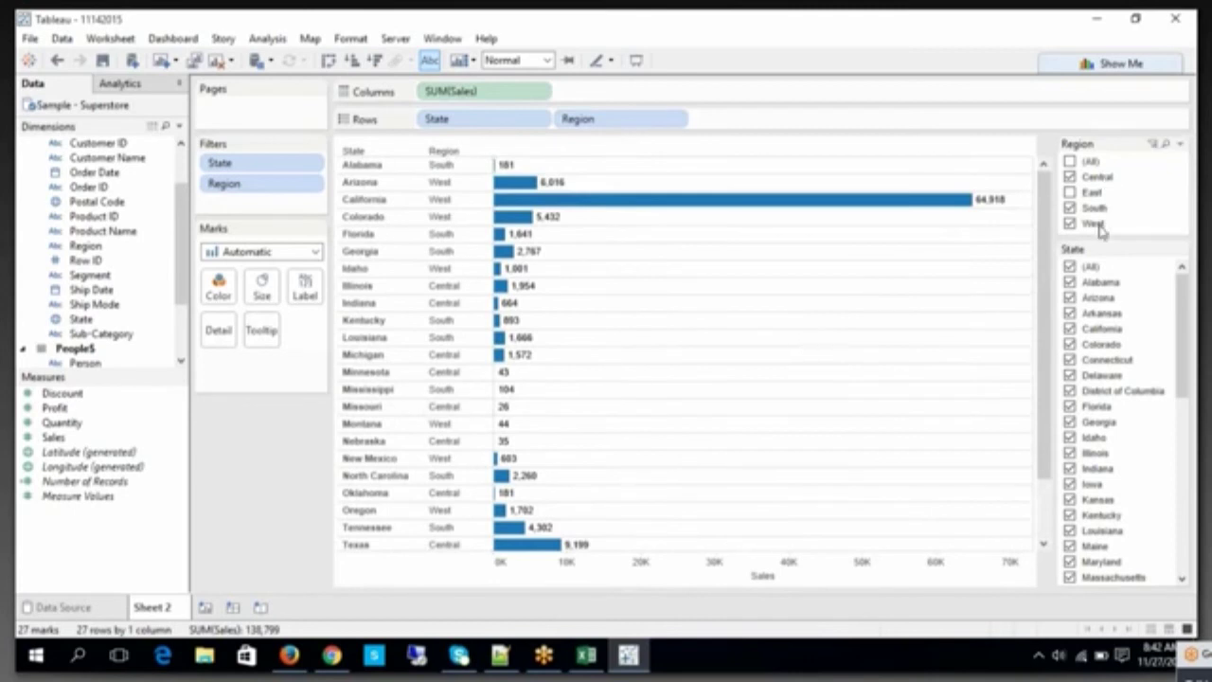
# Step: Set the State quick filter back to Only relevant values and uncheck South and West in the Region quick filter
pyautogui.click(1179, 249)
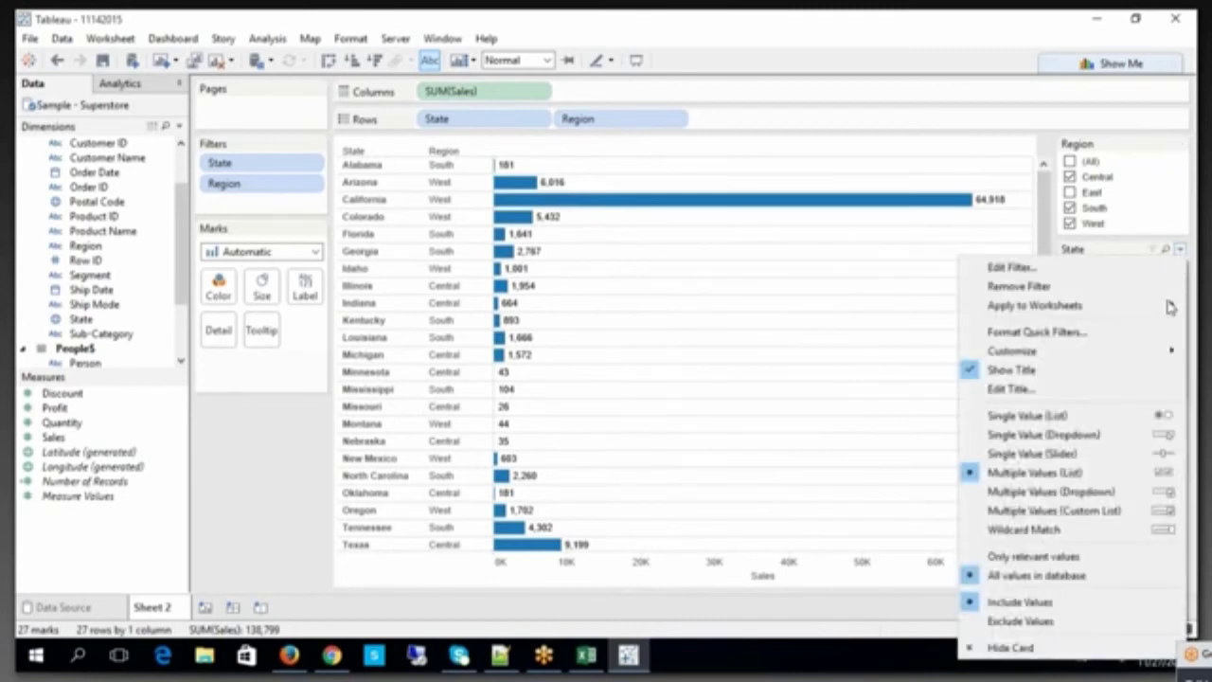
pyautogui.click(1096, 557)
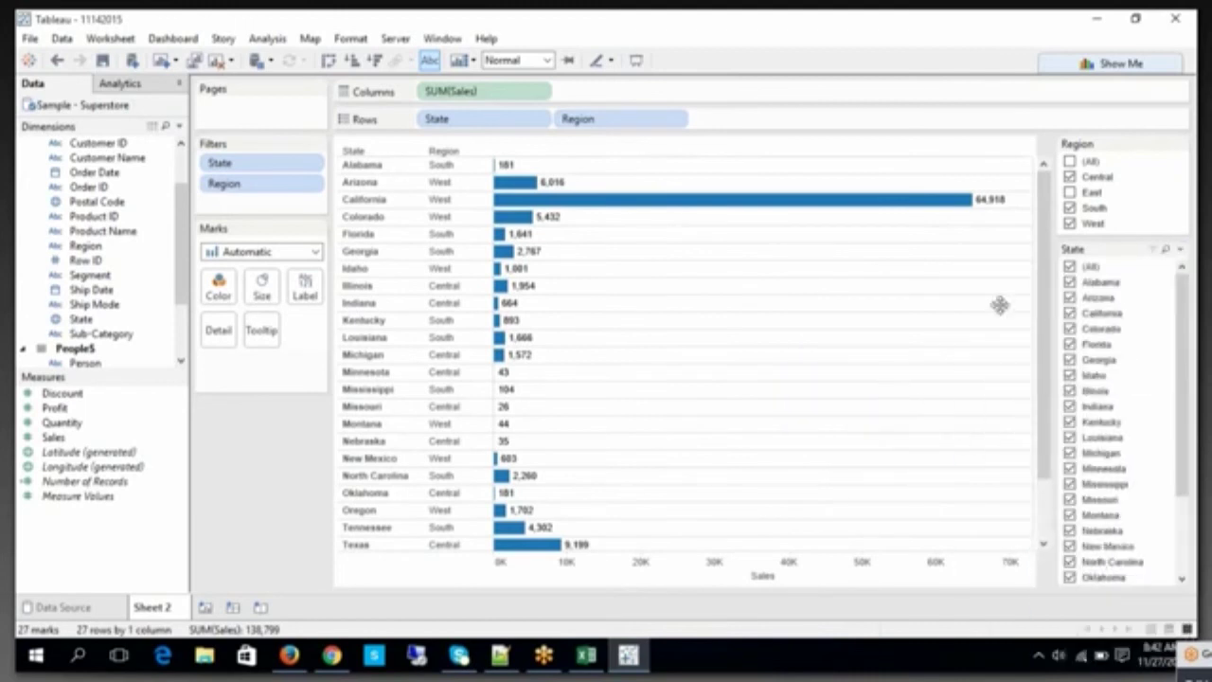
pyautogui.click(1070, 207)
pyautogui.click(1070, 223)
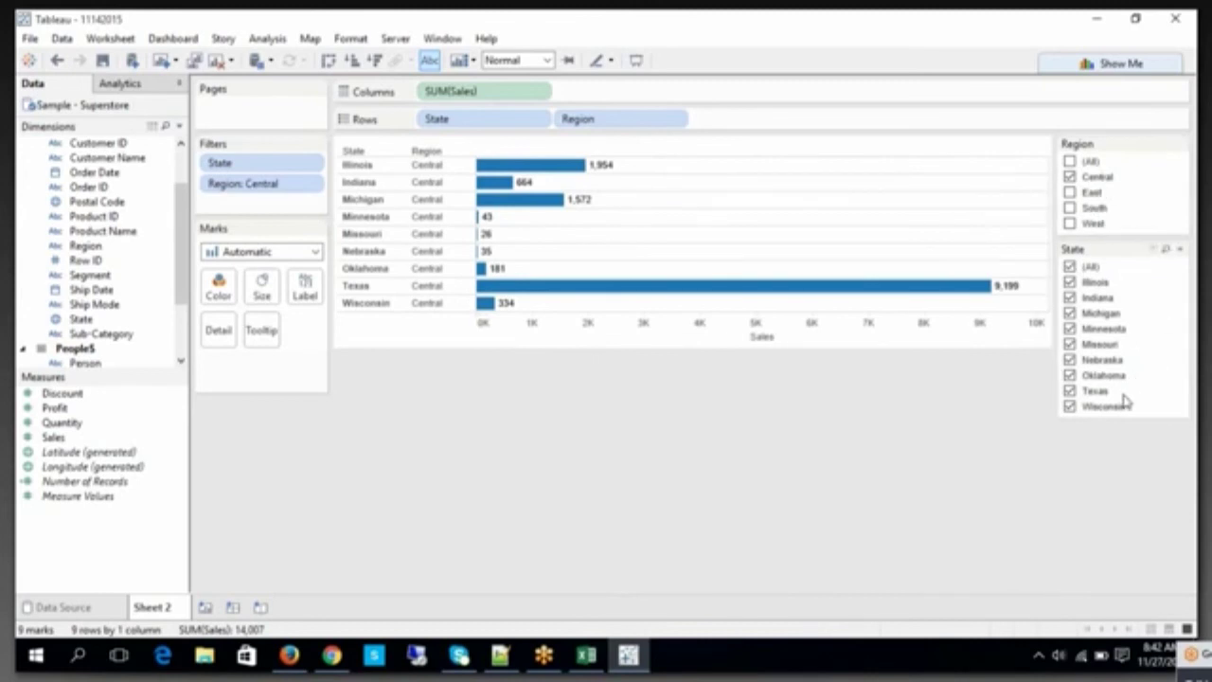
pyautogui.moveTo(628, 653)
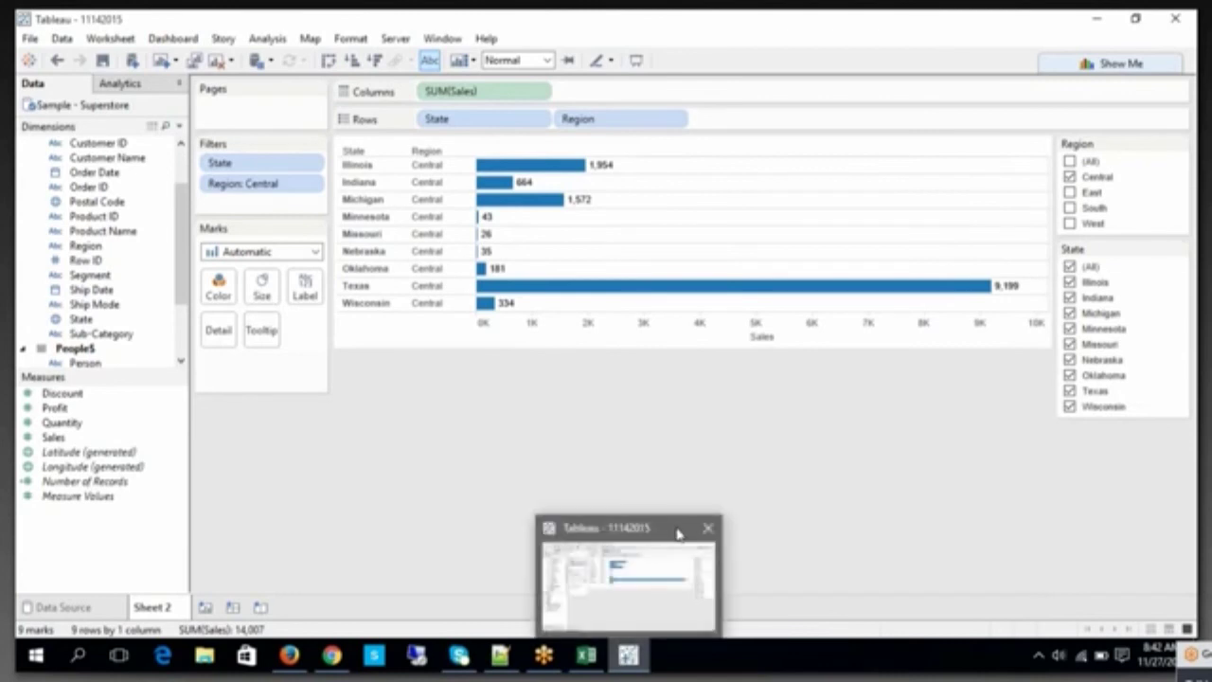